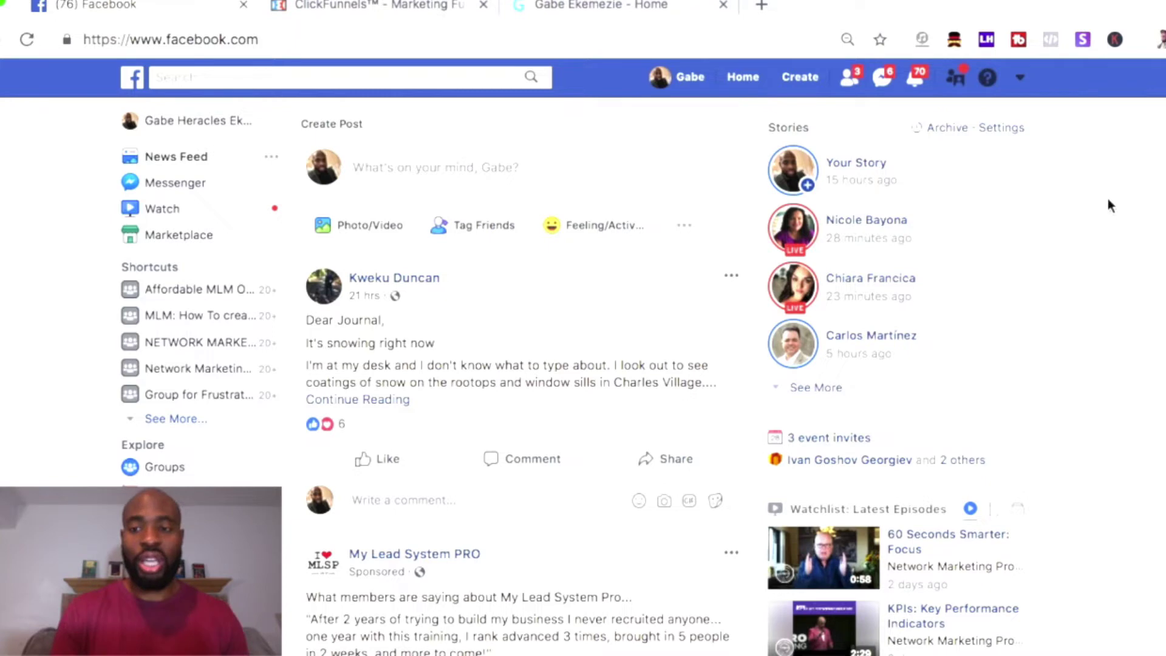
# - Go to ad creation in Ads Manager and open the Pixels page of Events Manager
pyautogui.click(1020, 84)
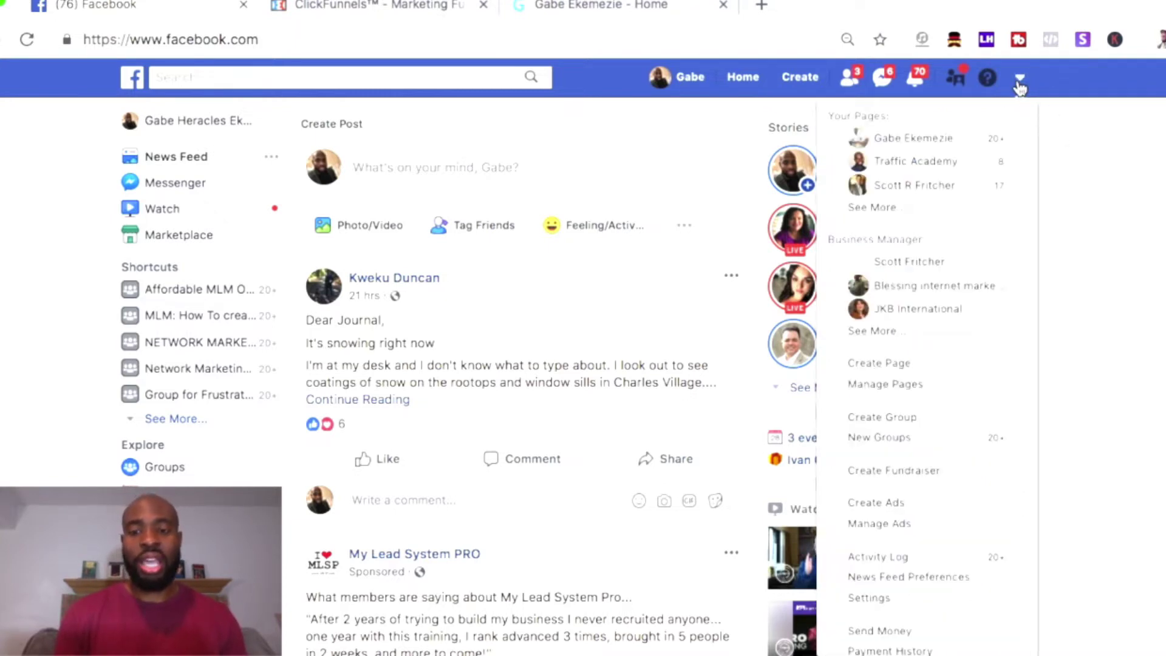
pyautogui.click(876, 502)
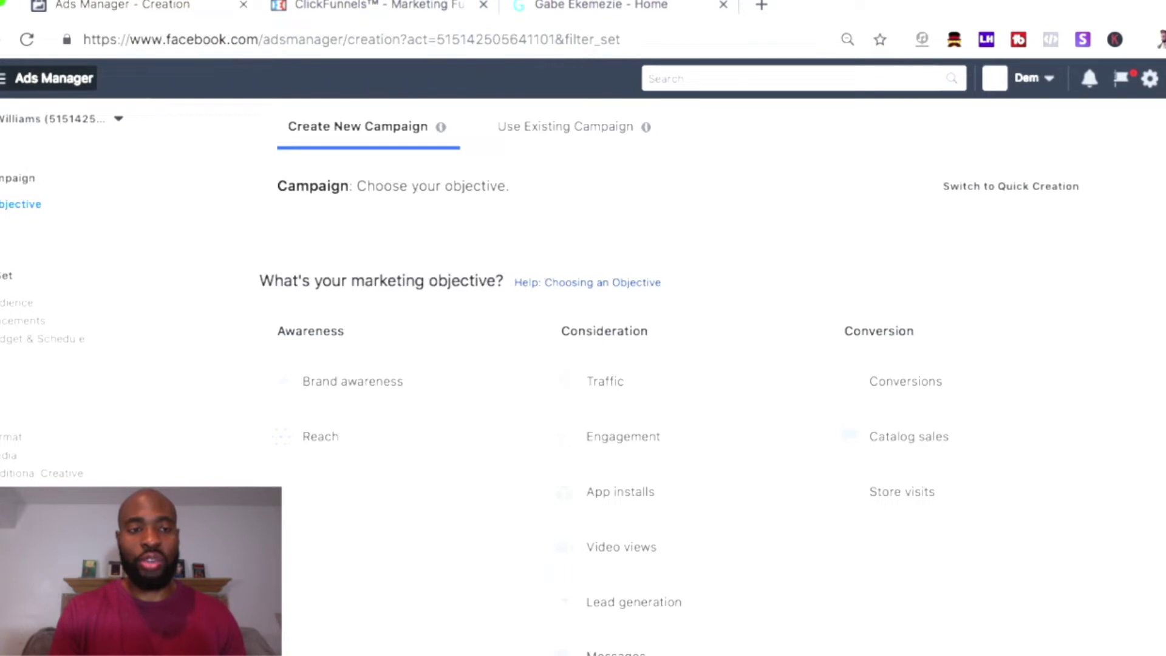
pyautogui.click(15, 85)
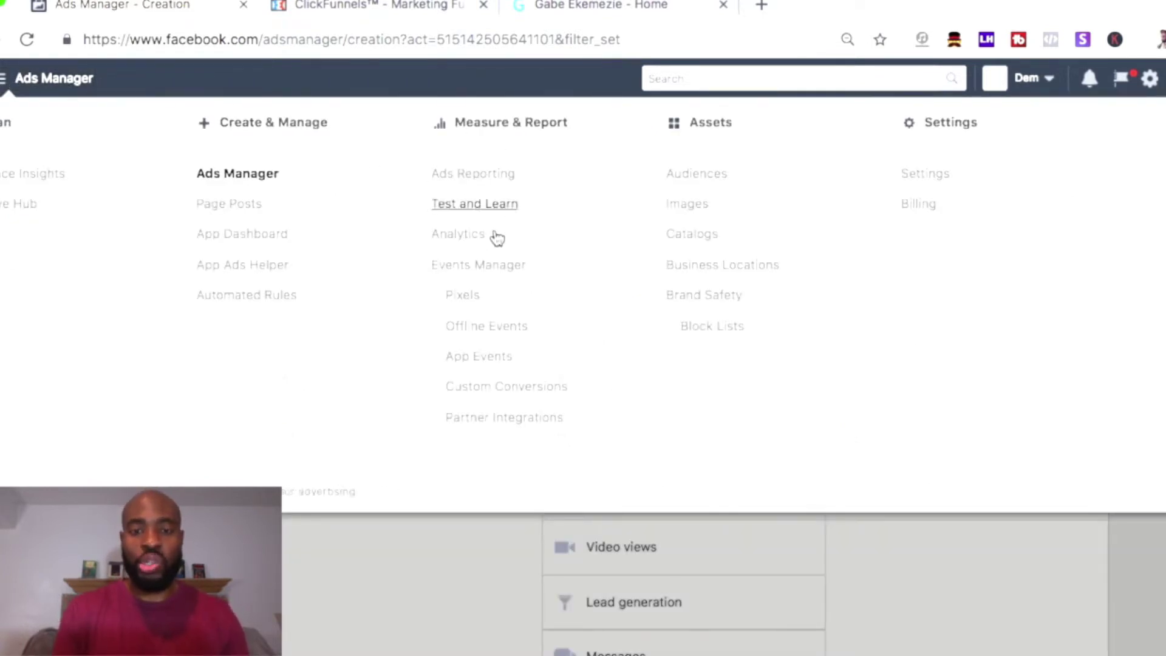
pyautogui.click(462, 298)
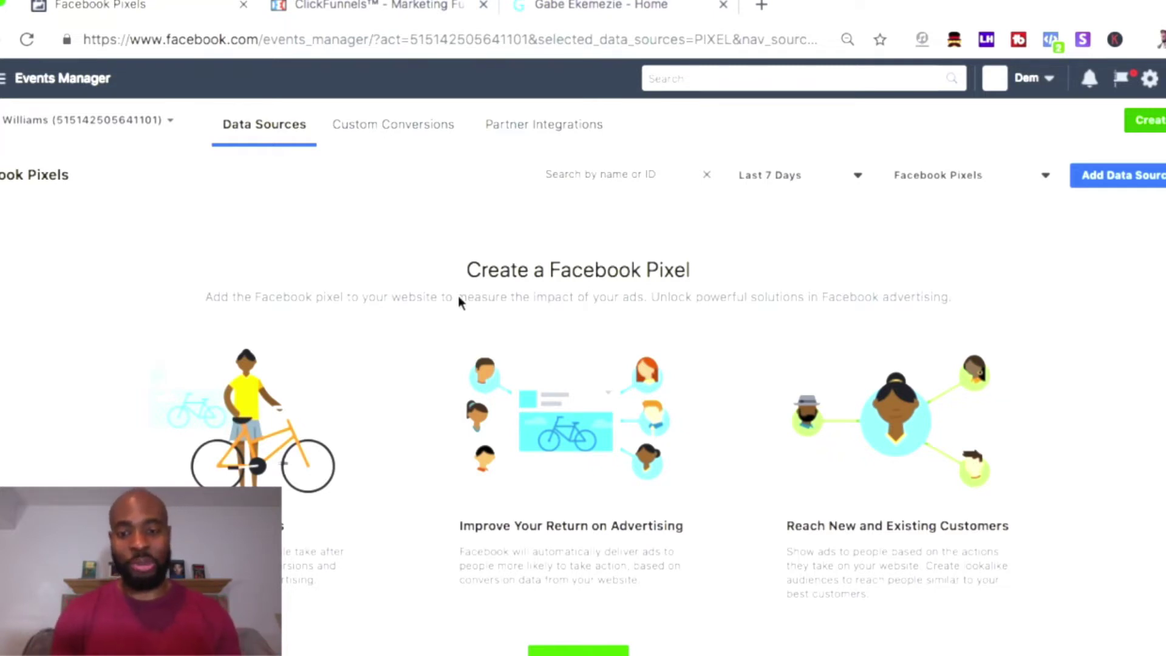
# - Create a Facebook pixel with the suggested pixel name and no website URL
pyautogui.scroll(-1, 459, 296)
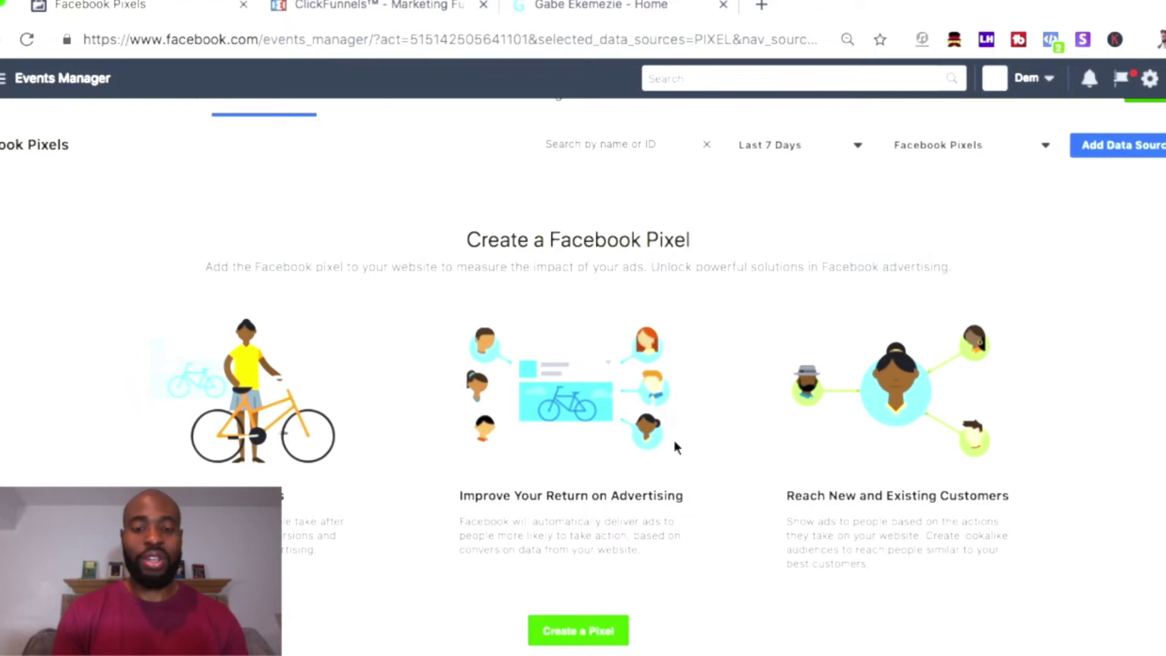
pyautogui.click(577, 638)
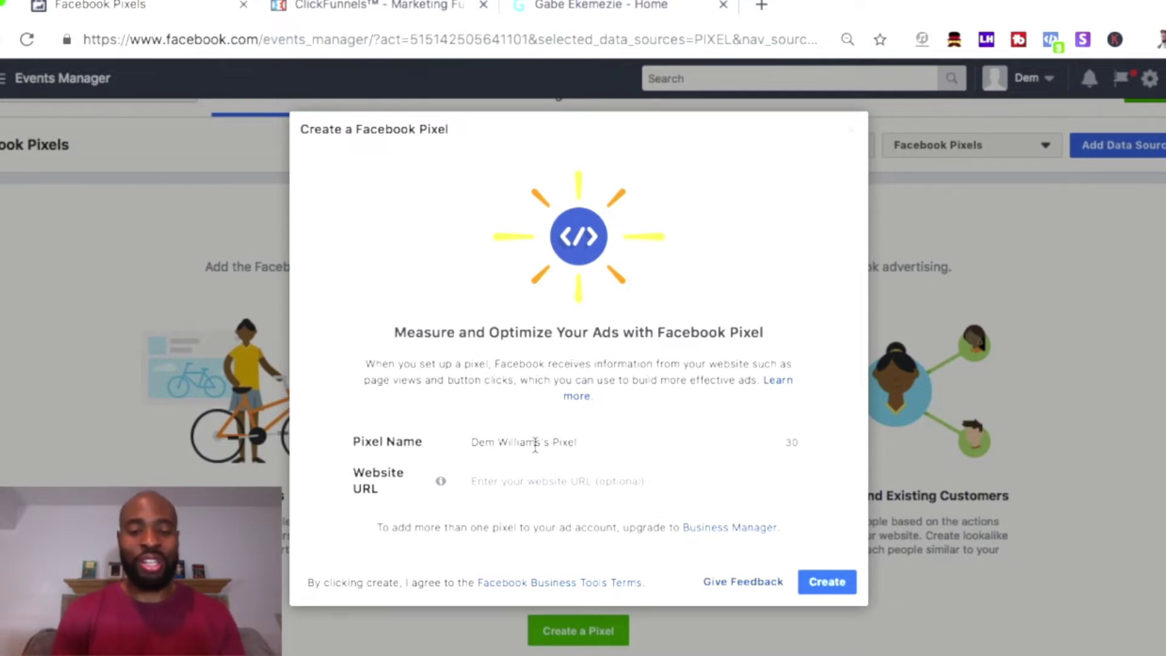
pyautogui.moveTo(440, 482)
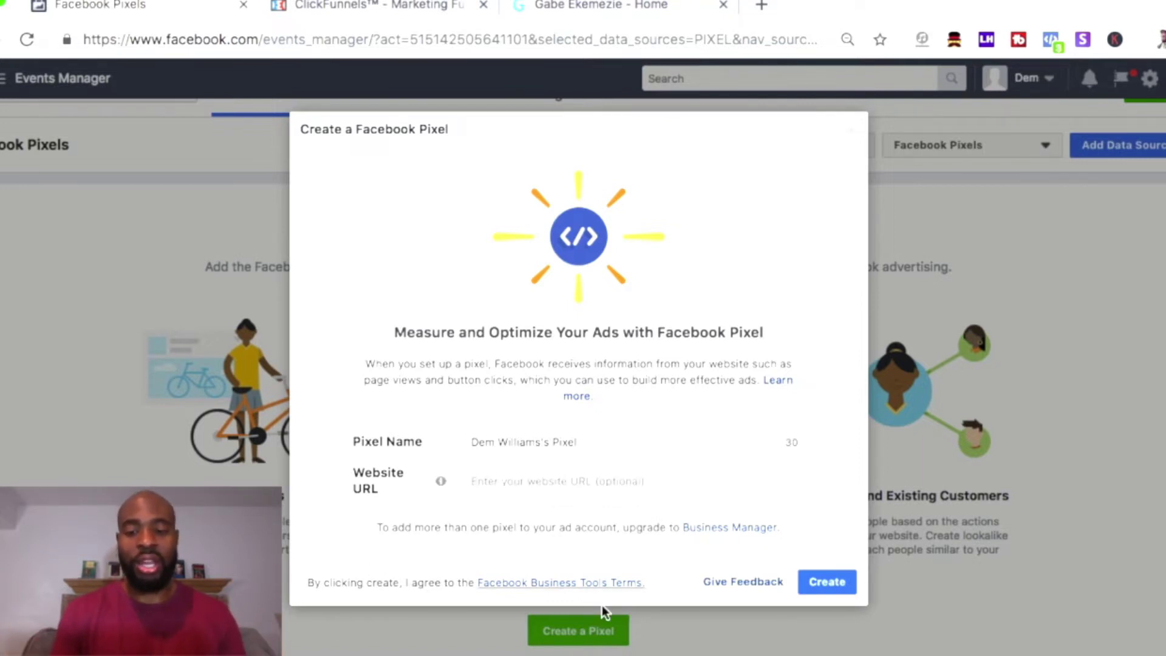
pyautogui.click(840, 583)
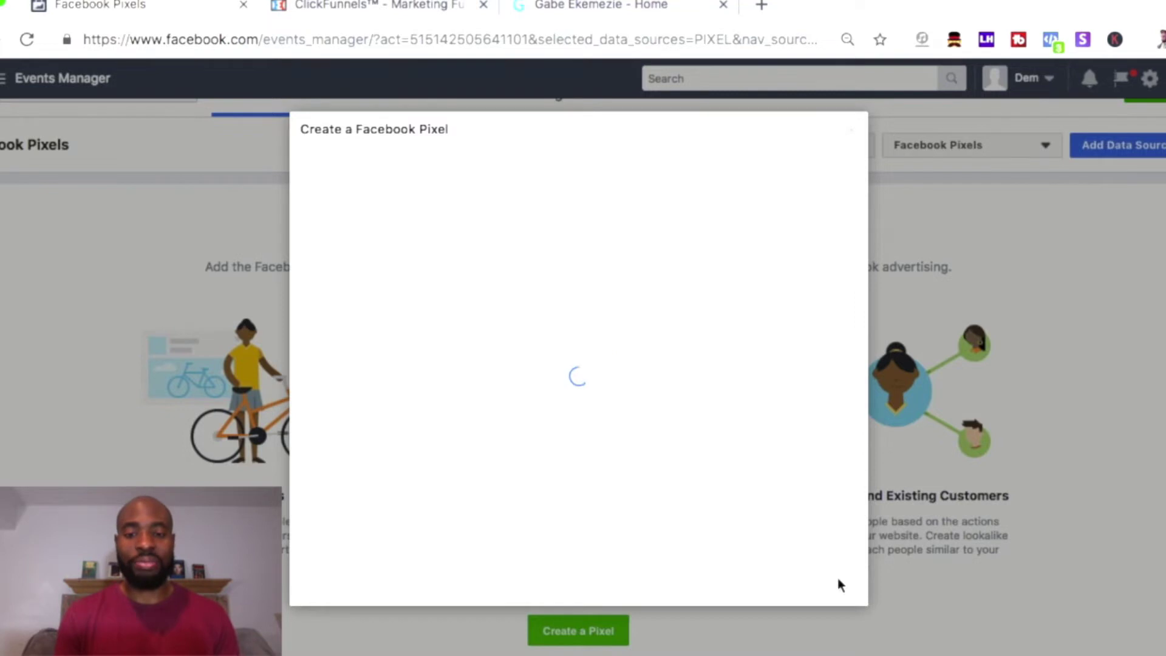
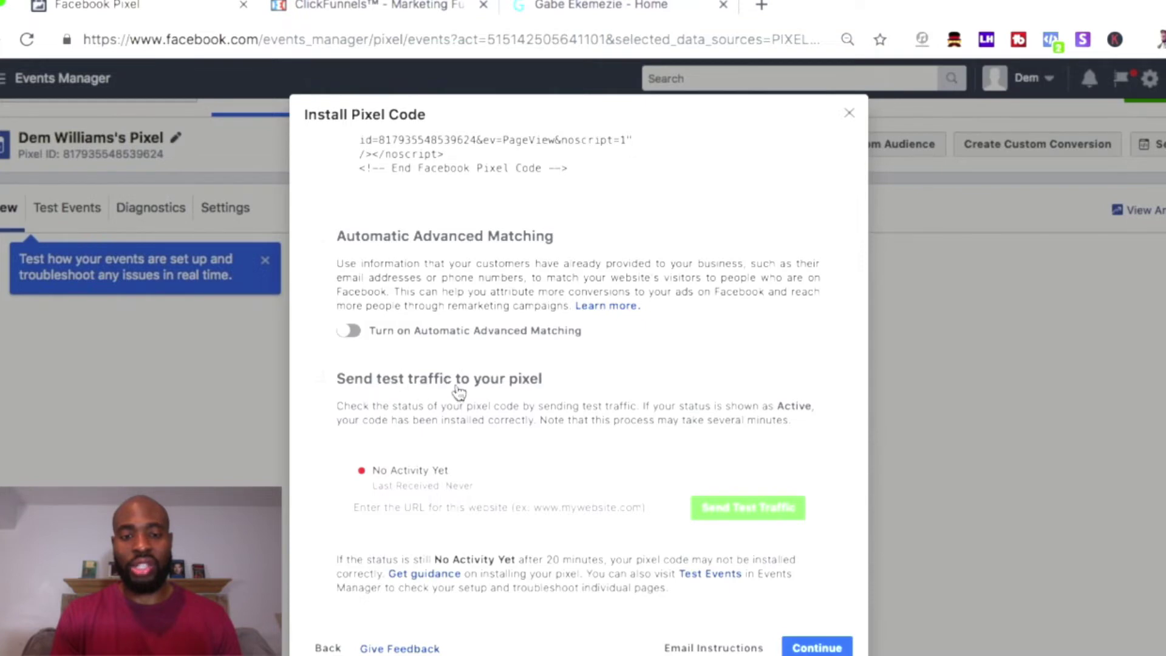
# - Examine the pixel installation instructions, including the header location, the pixel code, Automatic Advanced Matching and the test traffic section
pyautogui.scroll(15, 530, 419)
pyautogui.scroll(-15, 497, 331)
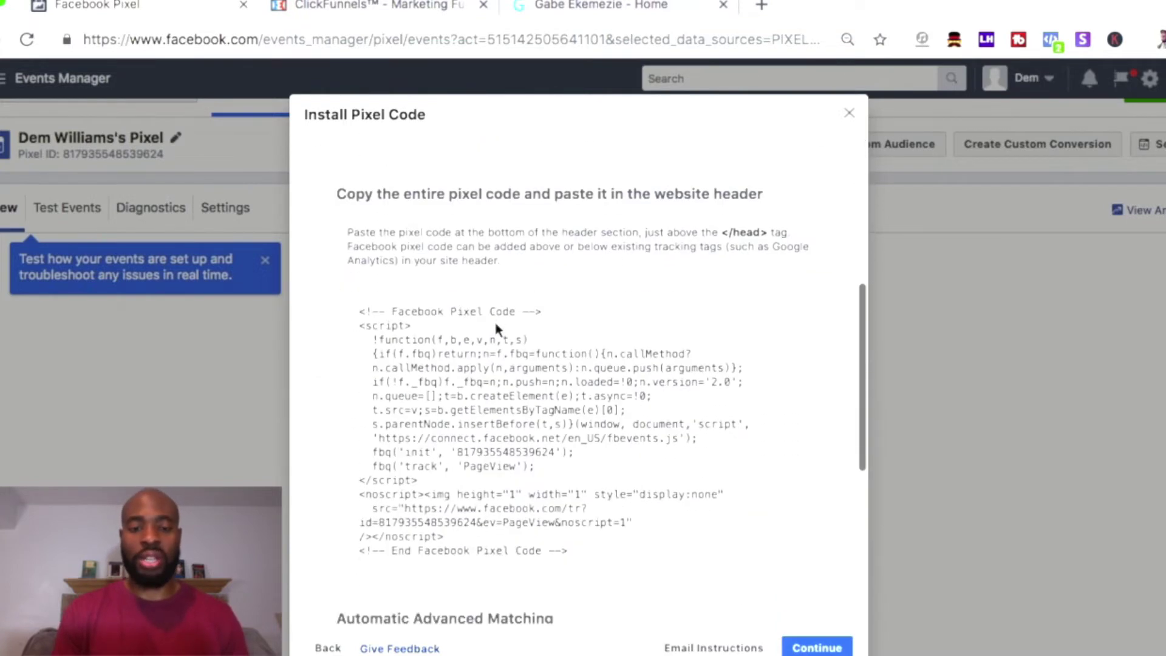
pyautogui.scroll(15, 497, 330)
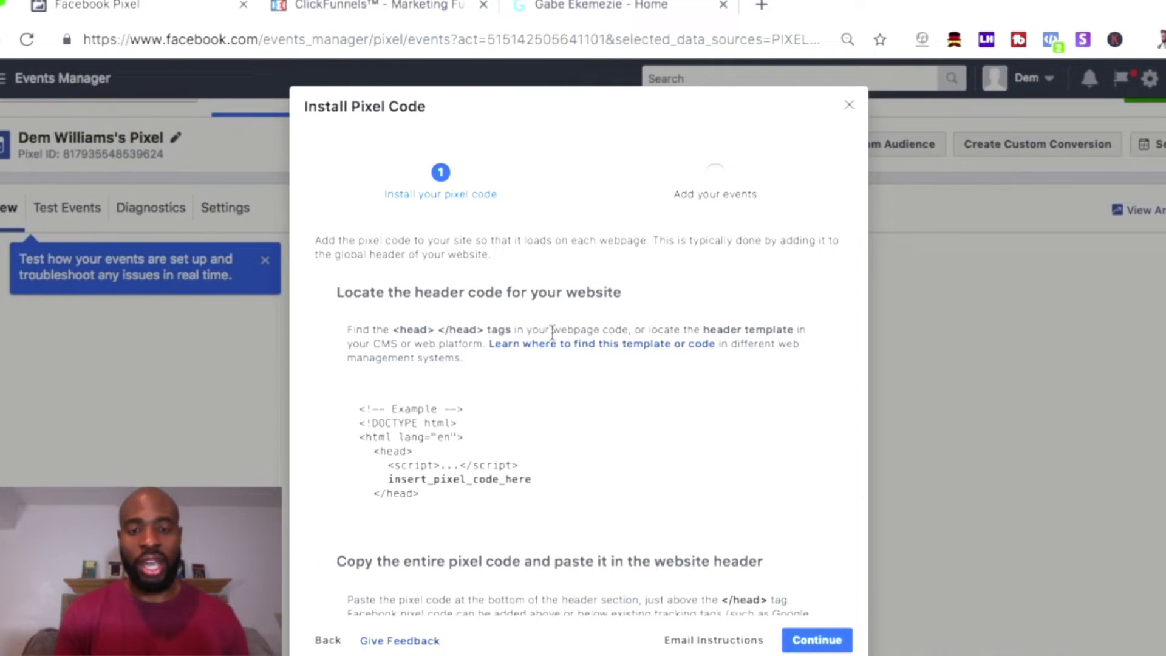
pyautogui.scroll(-5, 550, 330)
pyautogui.click(463, 501)
pyautogui.scroll(-8, 462, 502)
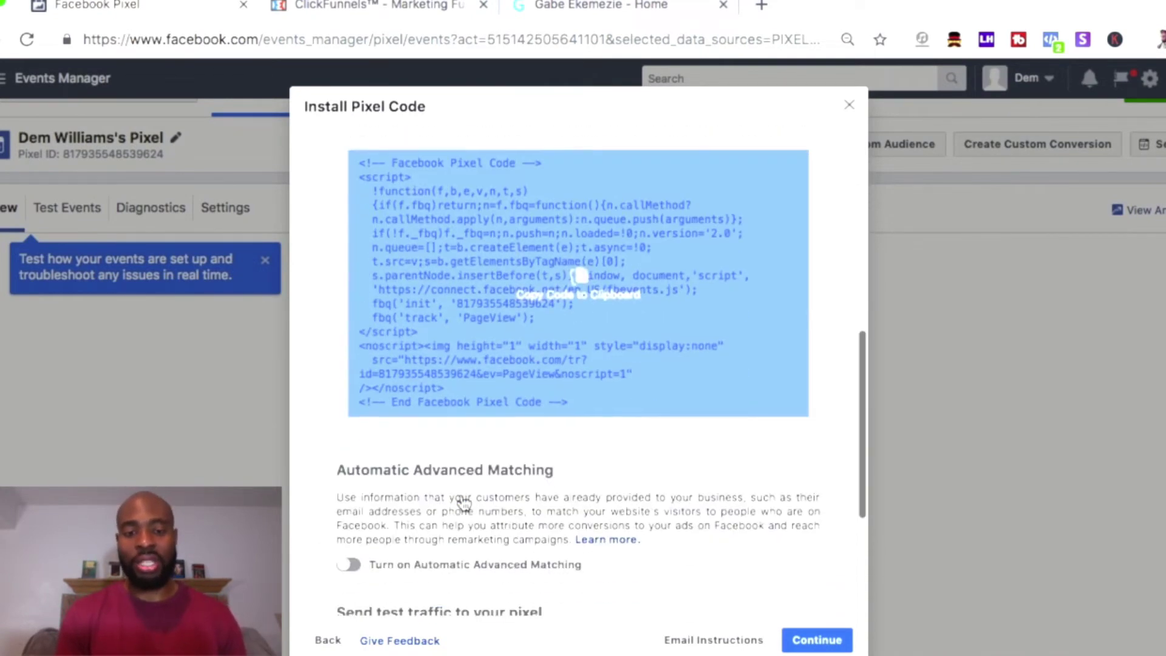
pyautogui.scroll(-1, 483, 410)
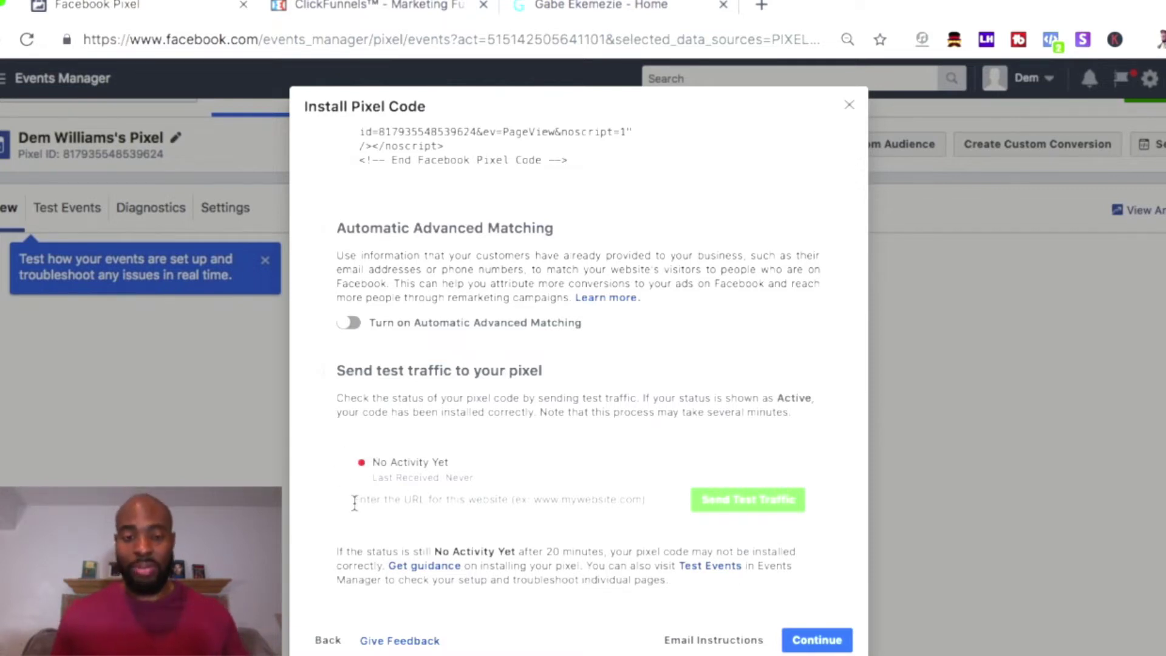
pyautogui.scroll(5, 355, 503)
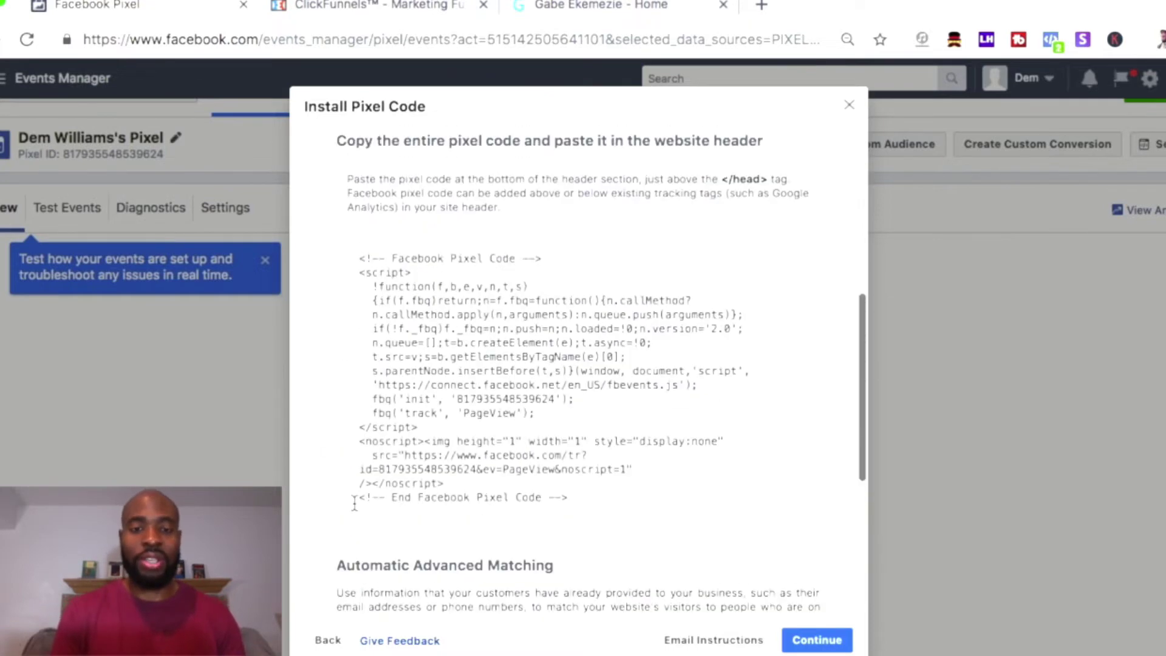
pyautogui.scroll(7, 354, 503)
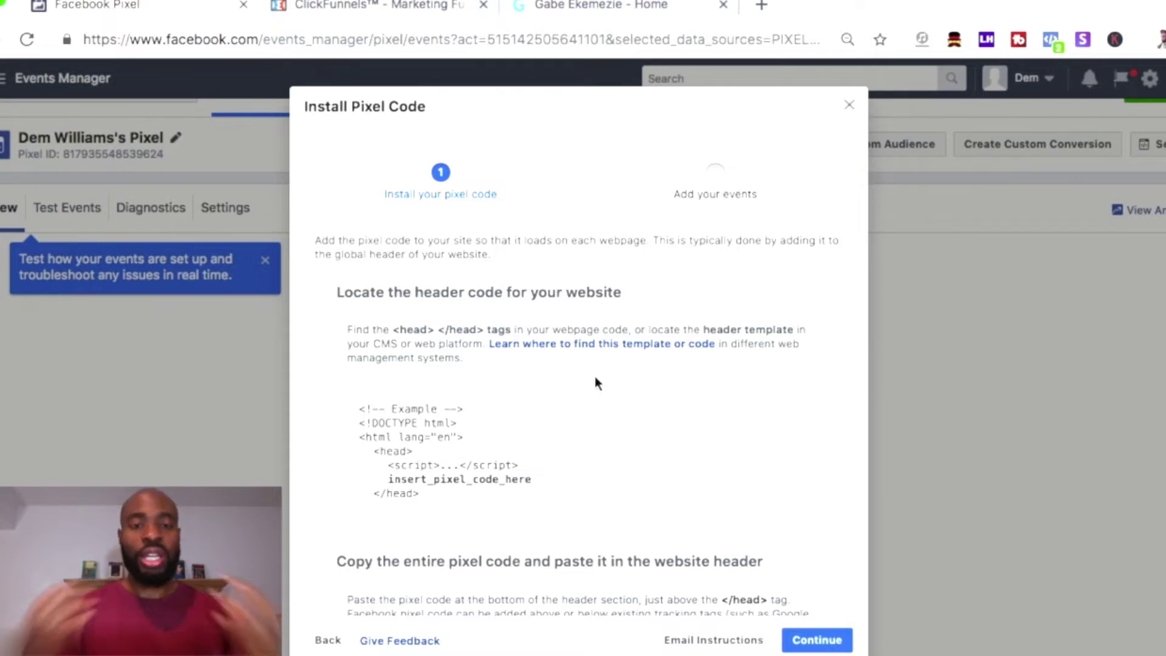
# - Switch to ClickFunnels and open the Optin step of the Ebook Lead Magnet funnel
pyautogui.click(372, 9)
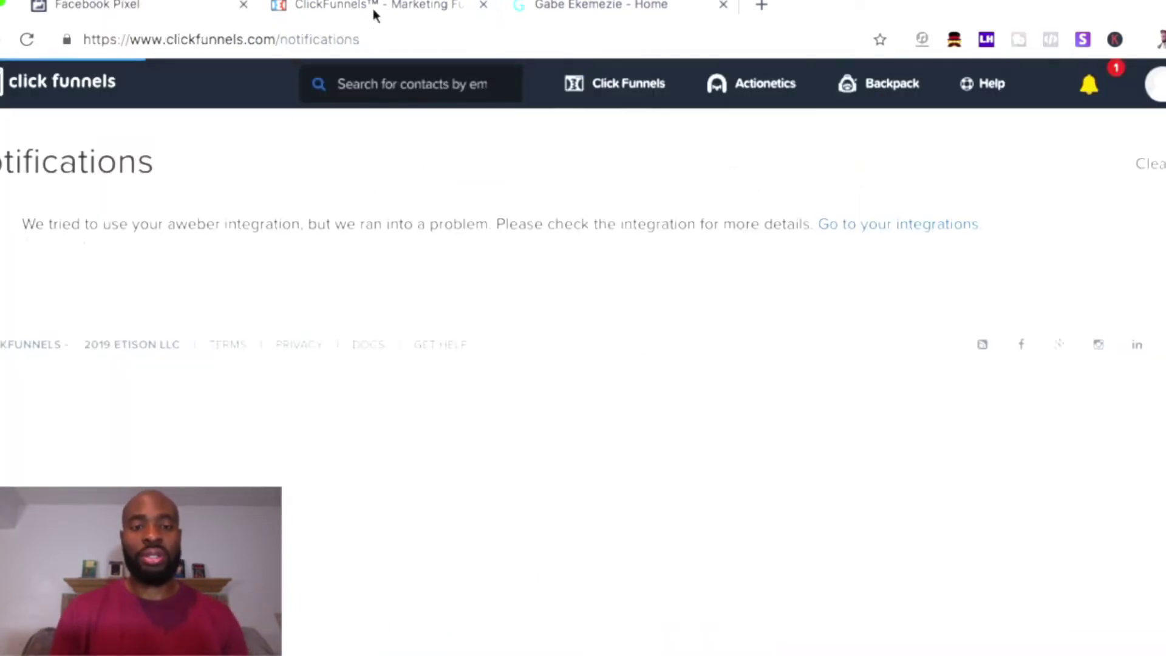
pyautogui.moveTo(609, 86)
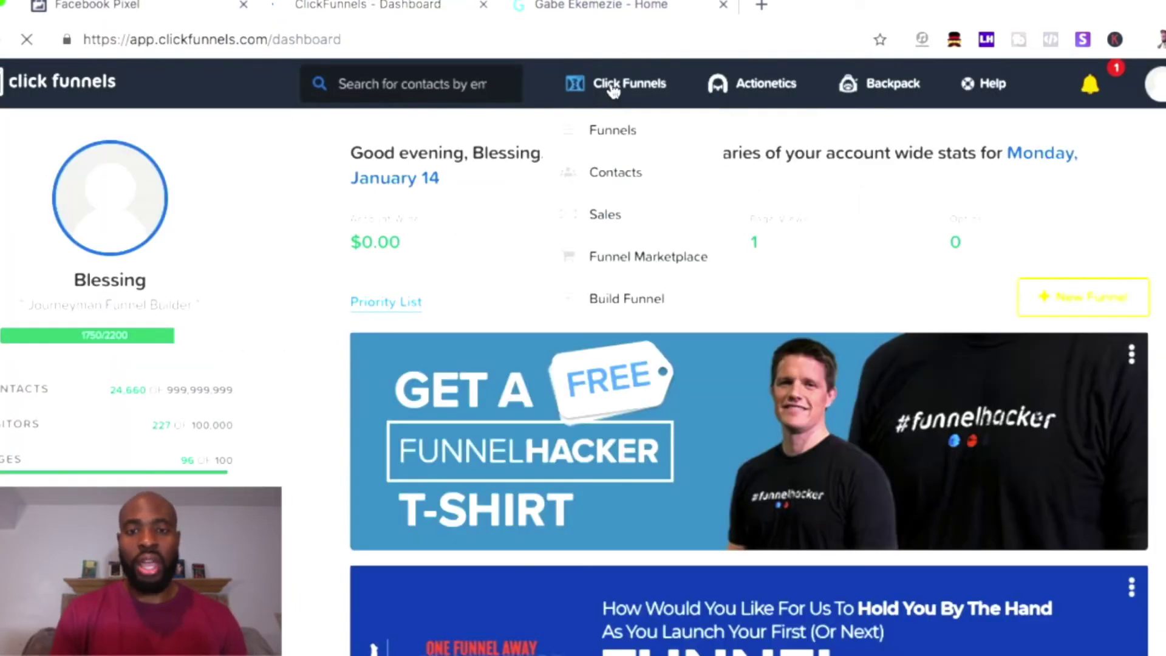
pyautogui.click(604, 138)
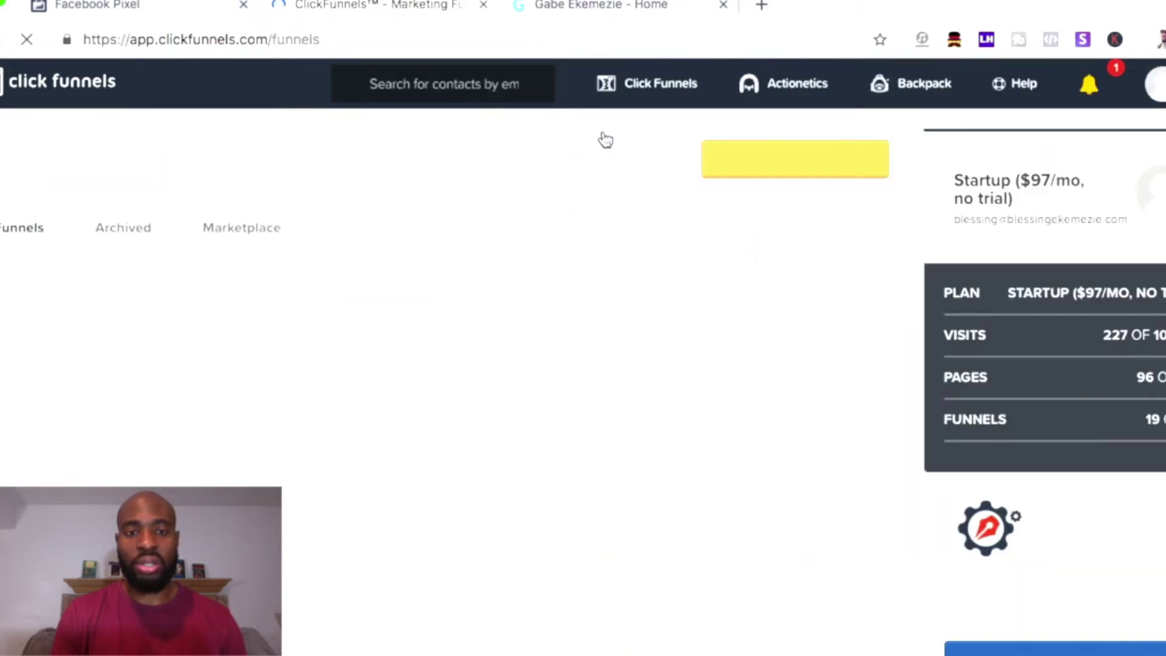
pyautogui.scroll(-4, 263, 354)
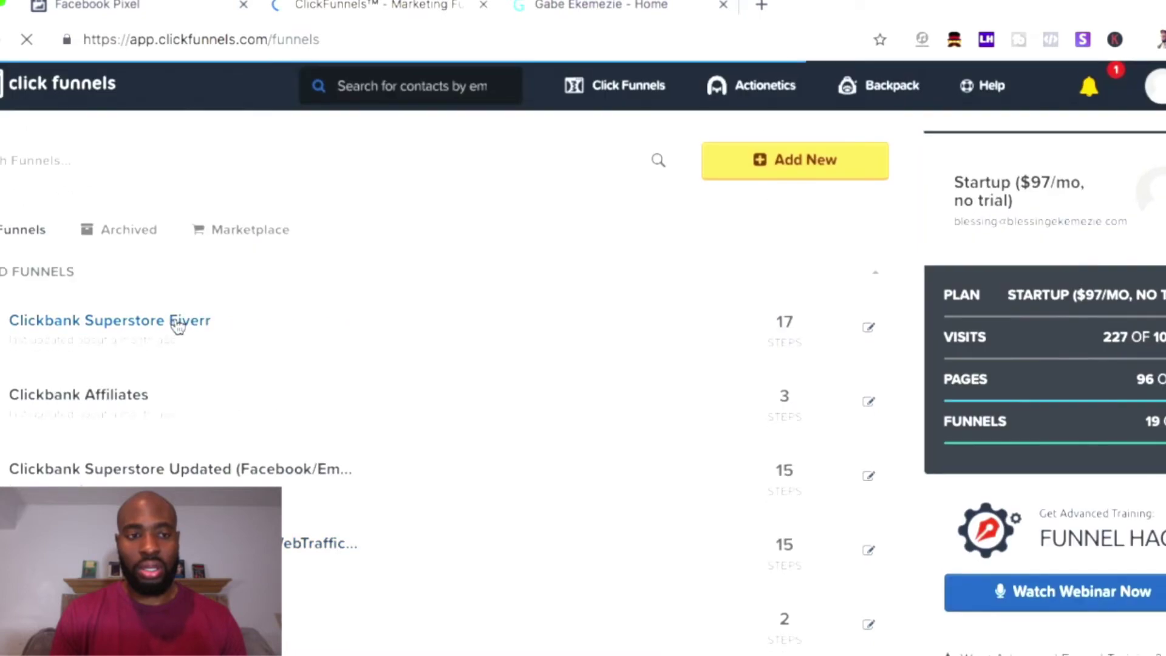
pyautogui.scroll(-4, 149, 353)
pyautogui.scroll(-5, 147, 350)
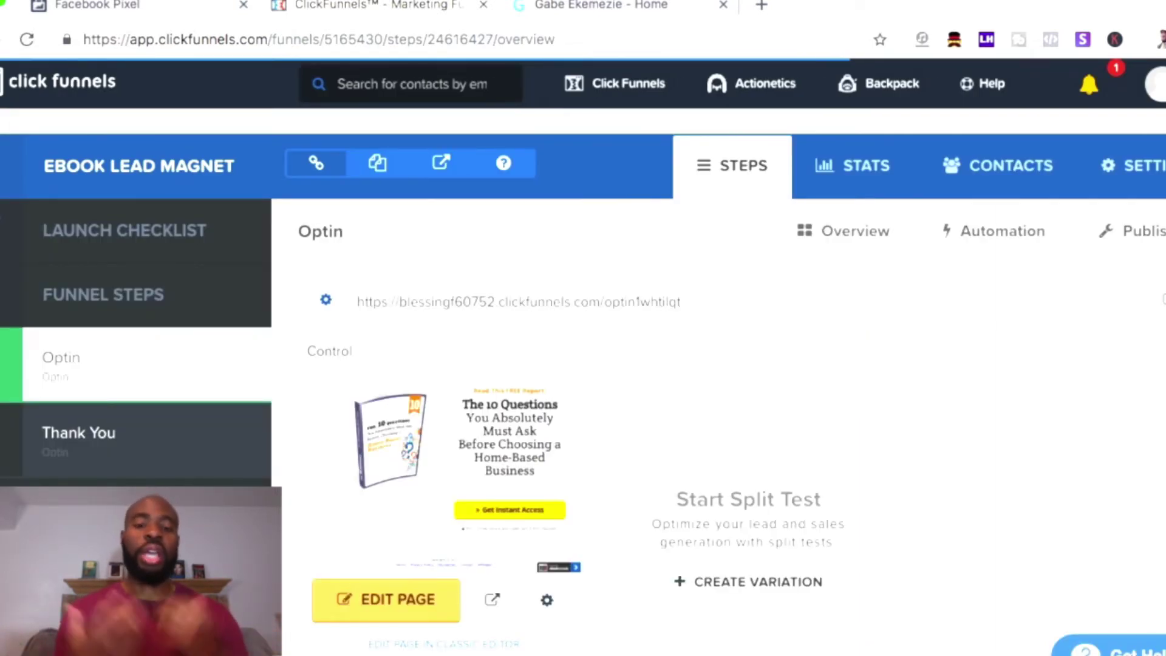
# - Open the Optin page in the editor and bring up its header tracking code
pyautogui.click(383, 615)
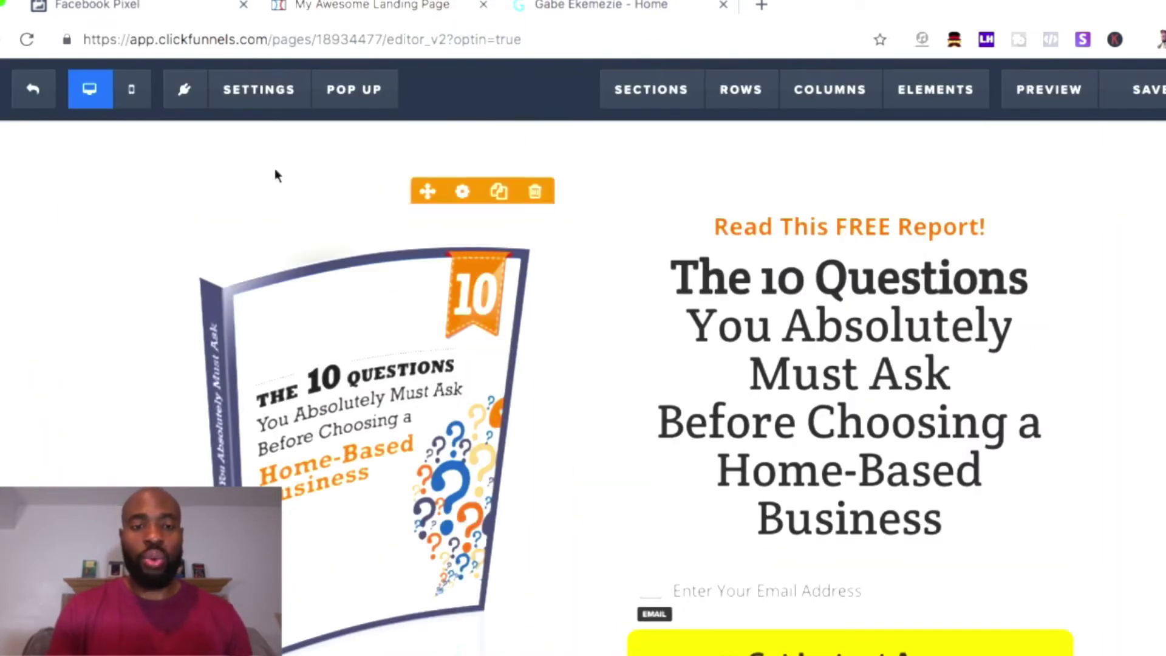
pyautogui.moveTo(255, 97)
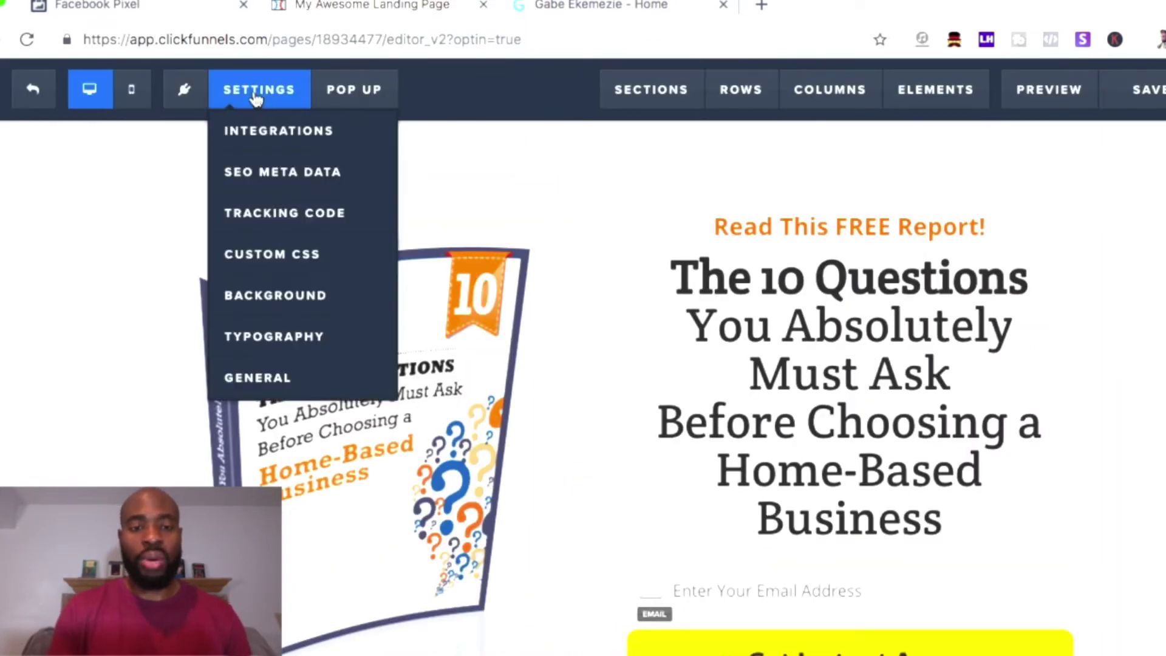
pyautogui.click(290, 223)
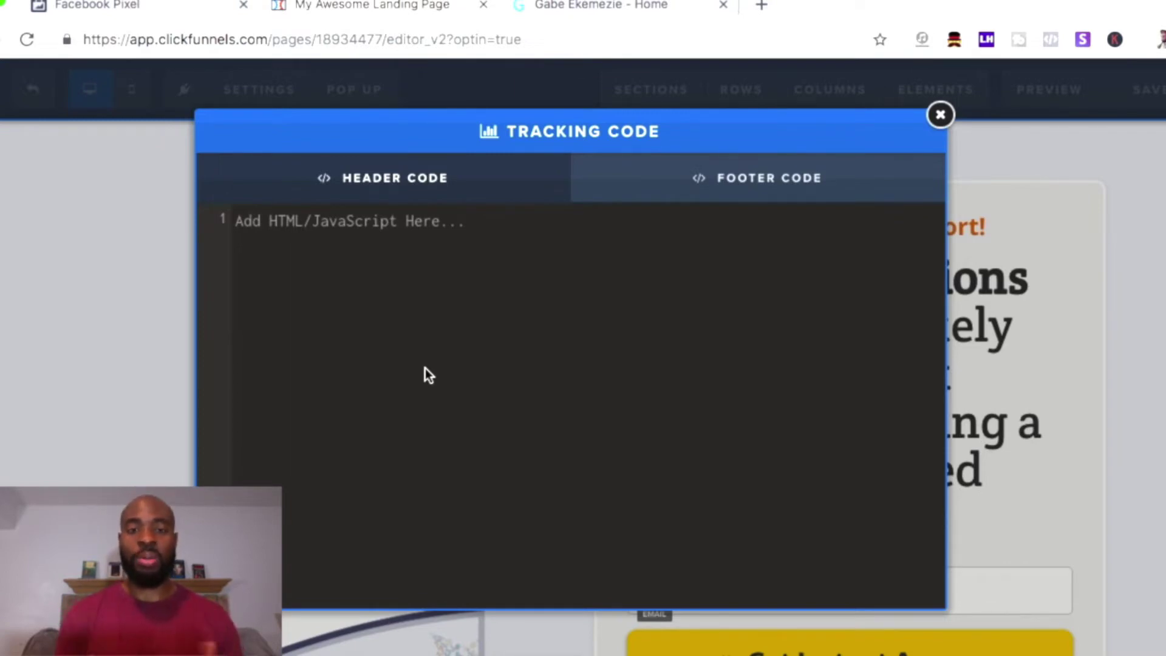
# - Return to the Facebook pixel installation and turn on Automatic Advanced Matching
pyautogui.click(155, 11)
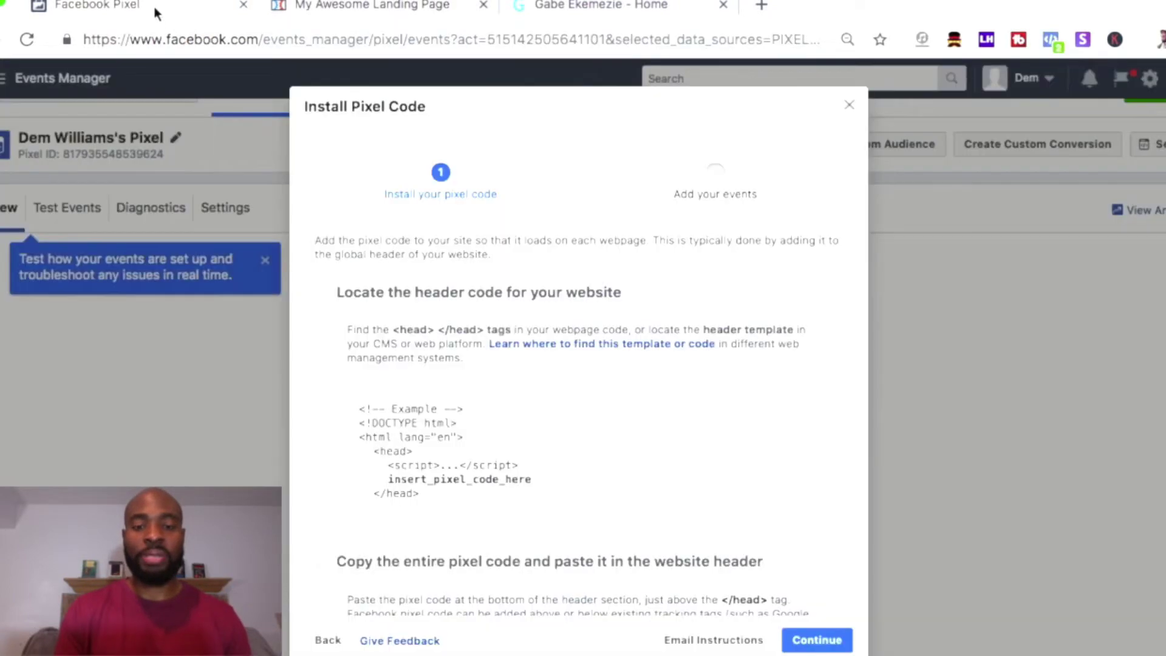
pyautogui.scroll(-5, 448, 375)
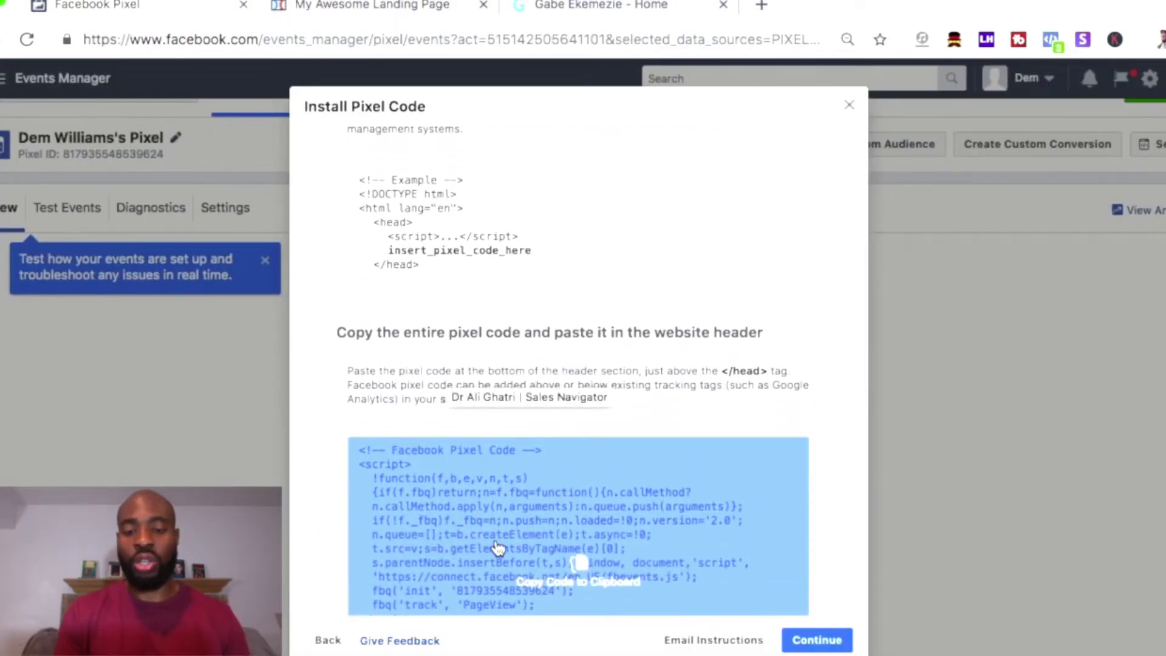
pyautogui.scroll(-3, 498, 547)
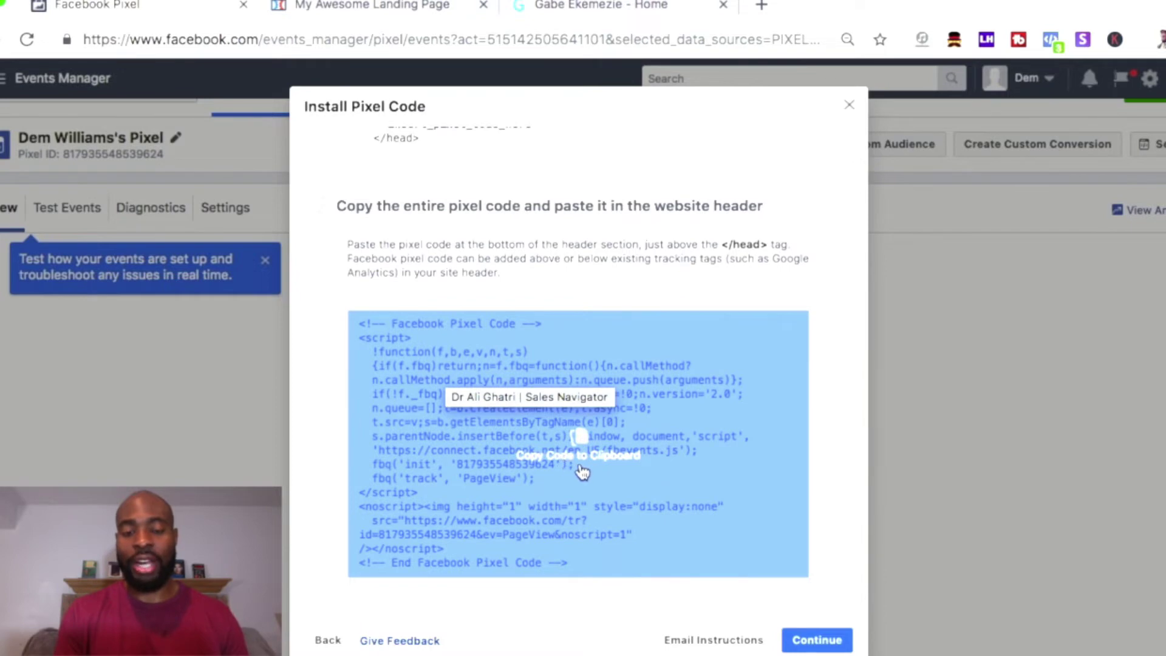
pyautogui.scroll(-2, 581, 471)
pyautogui.scroll(-3, 582, 471)
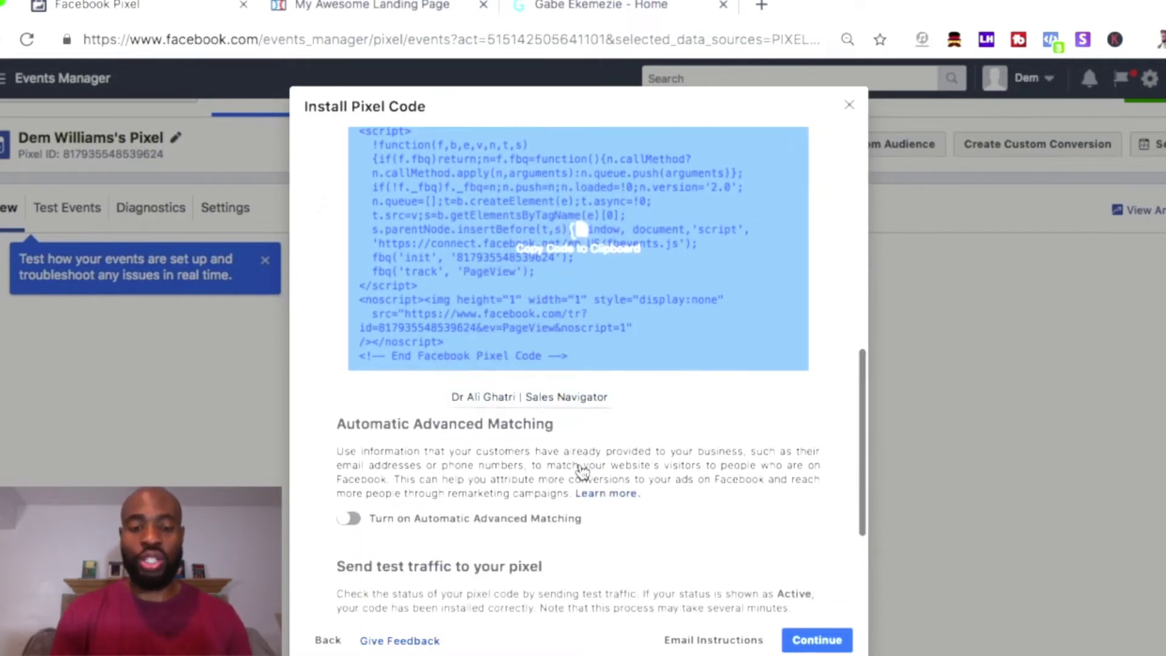
pyautogui.scroll(-1, 581, 469)
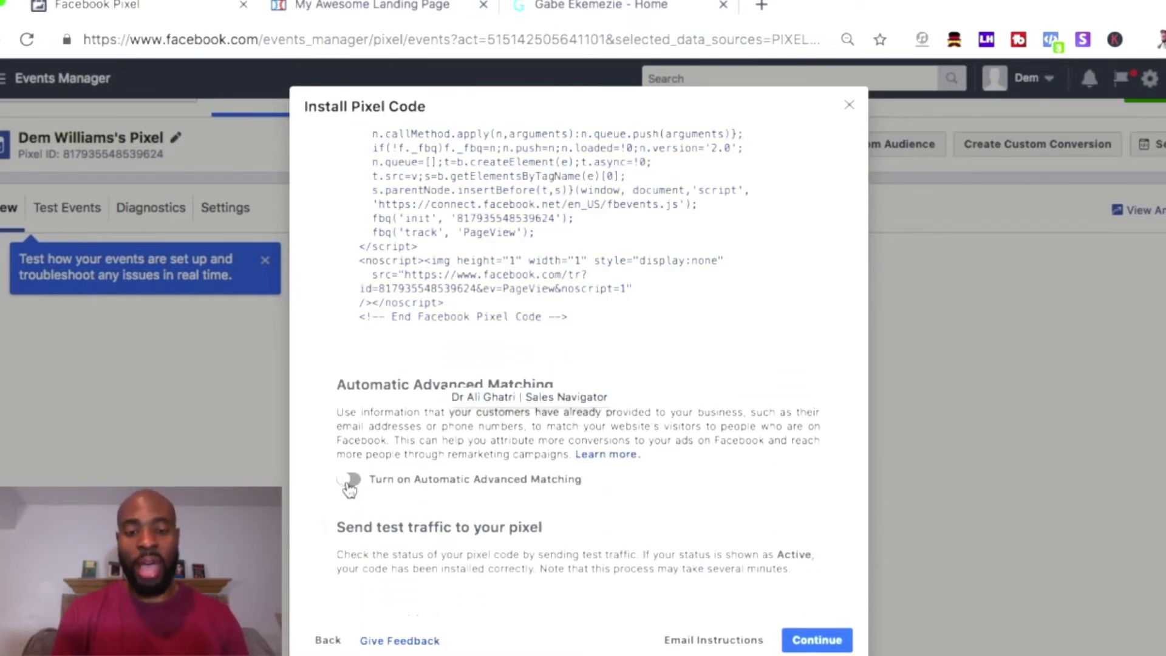
pyautogui.click(348, 481)
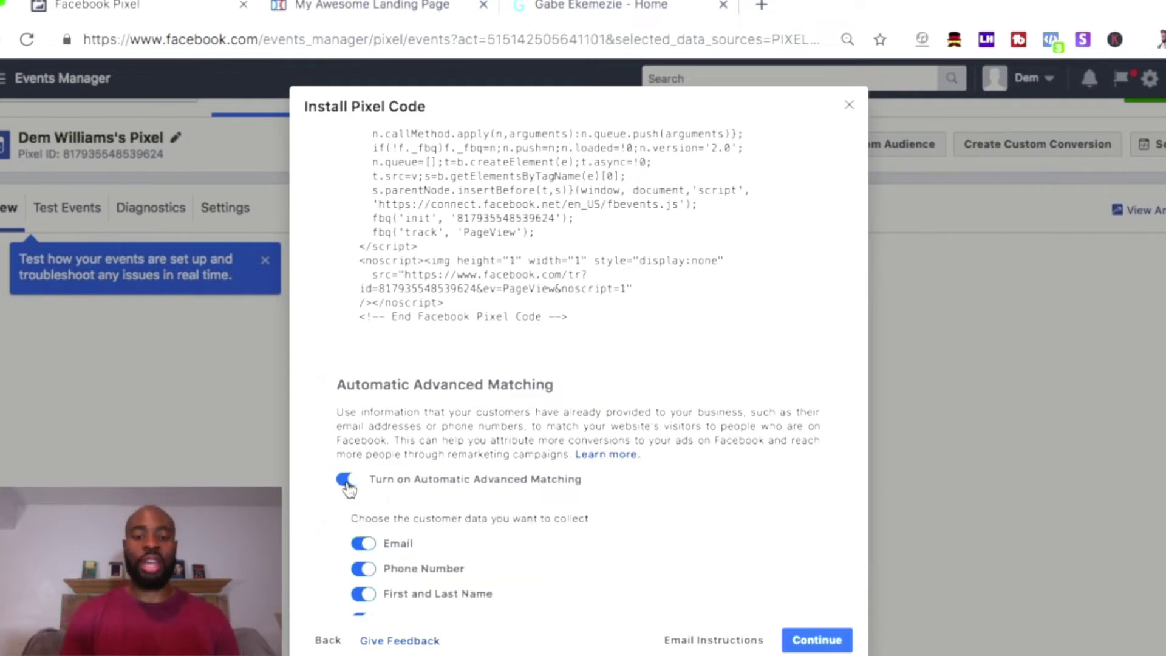
# - Review the customer data types collected by Automatic Advanced Matching and the pixel code meant for the website header
pyautogui.scroll(-4, 347, 484)
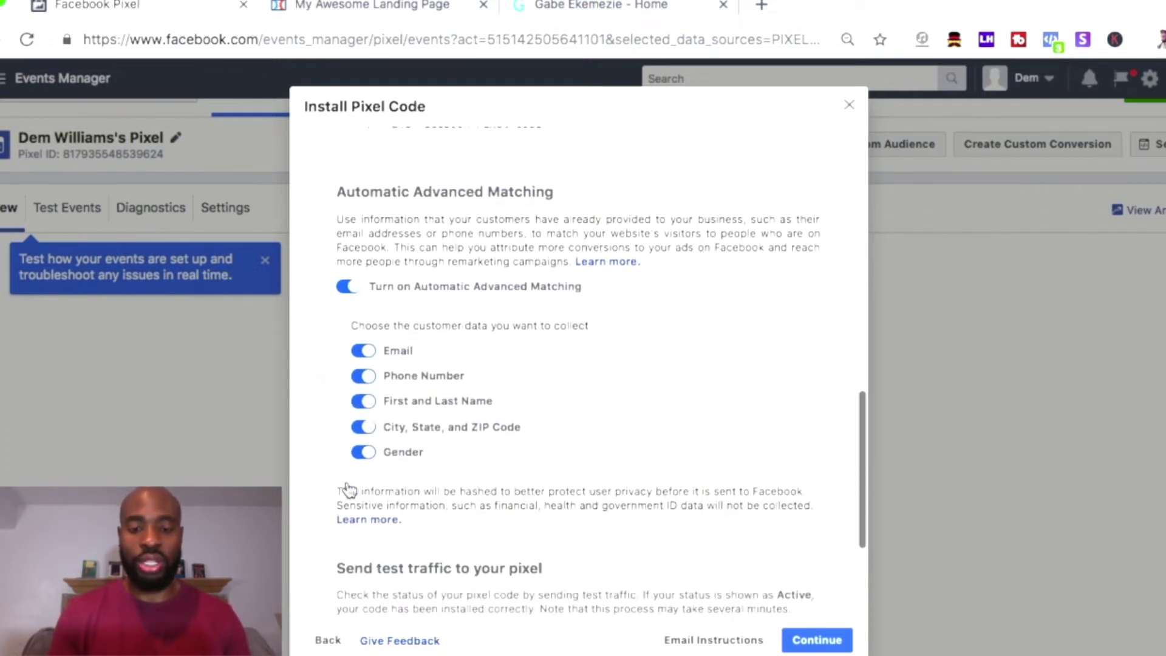
pyautogui.scroll(3, 348, 484)
pyautogui.scroll(-2, 348, 485)
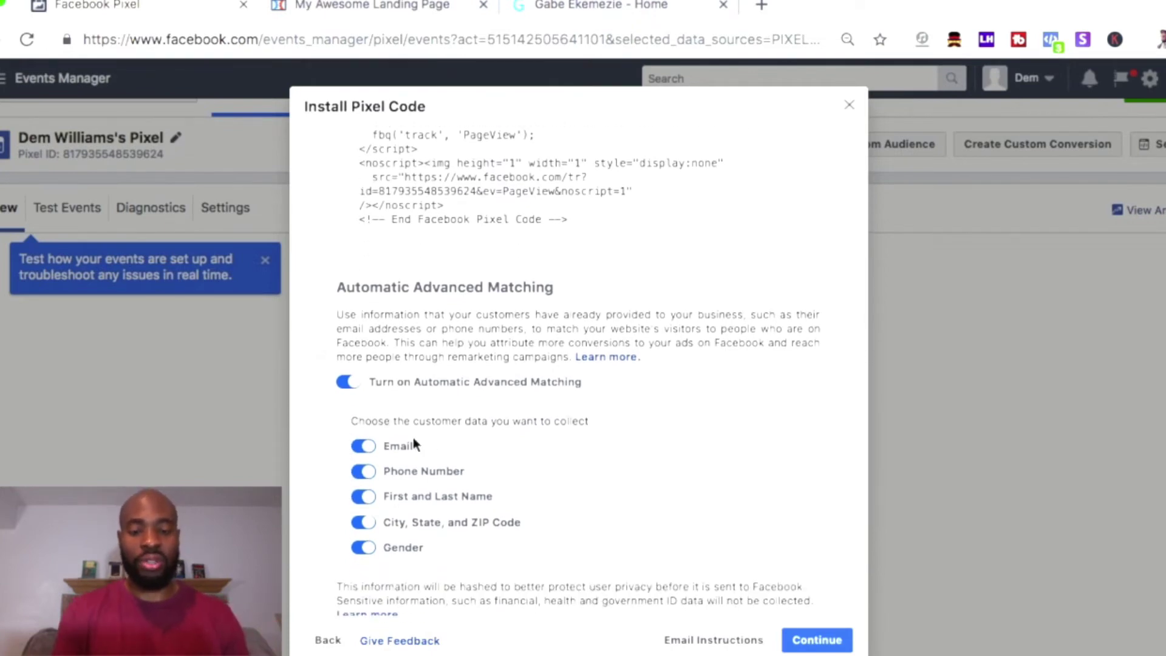
pyautogui.scroll(1, 394, 564)
pyautogui.scroll(5, 442, 442)
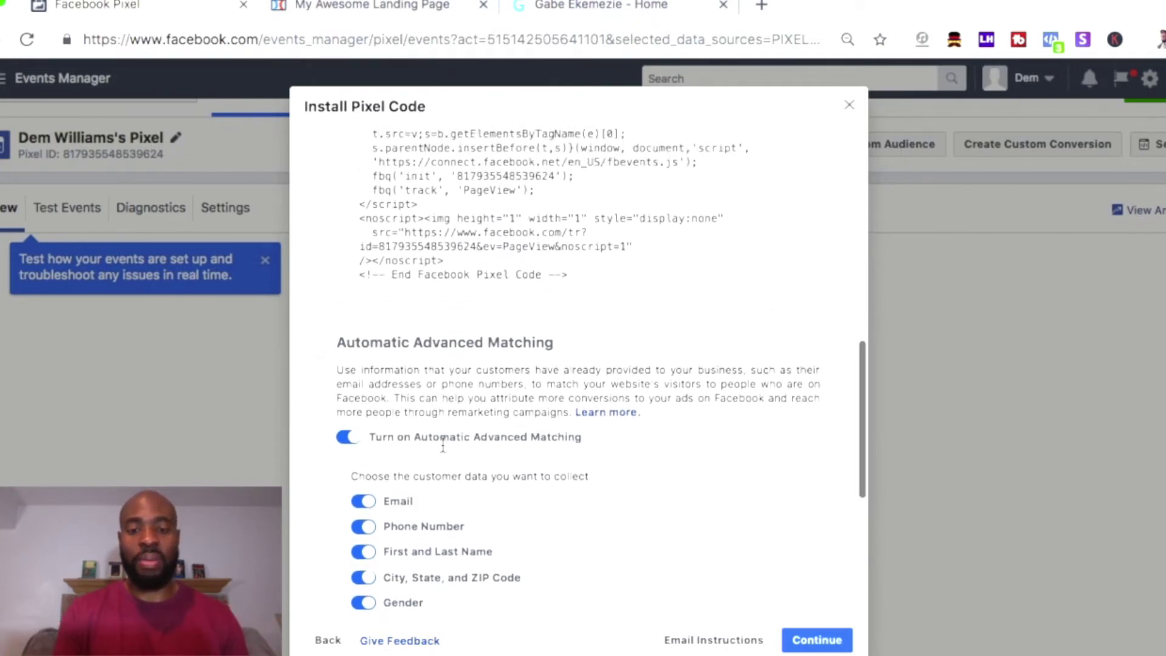
pyautogui.moveTo(519, 403)
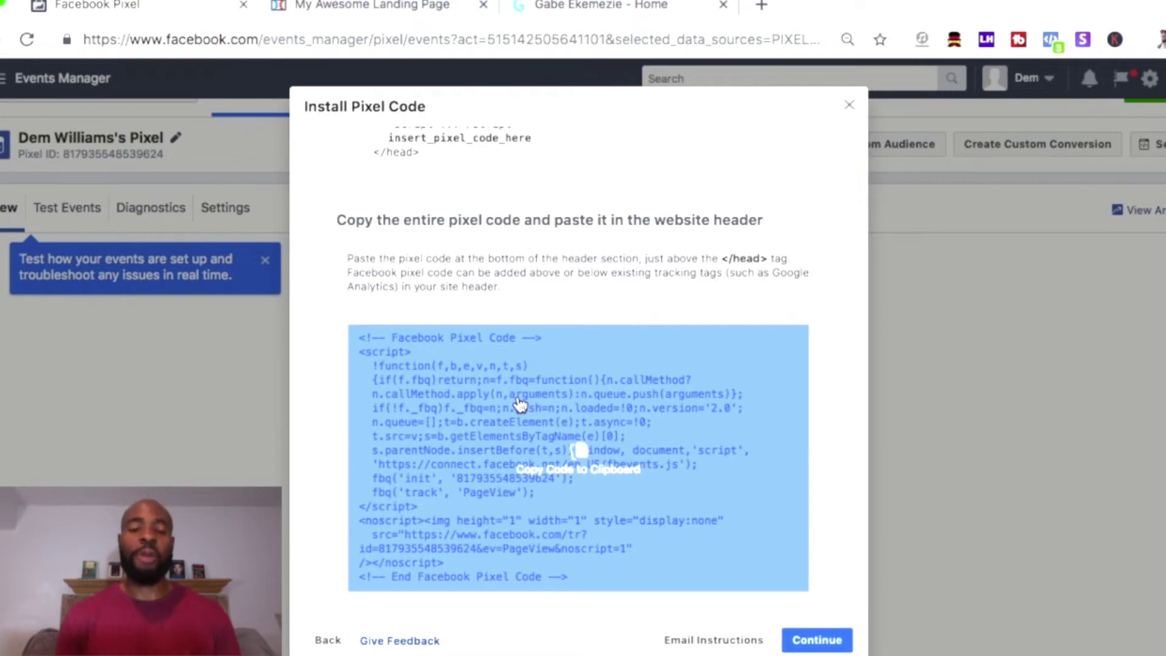
pyautogui.scroll(-5, 520, 404)
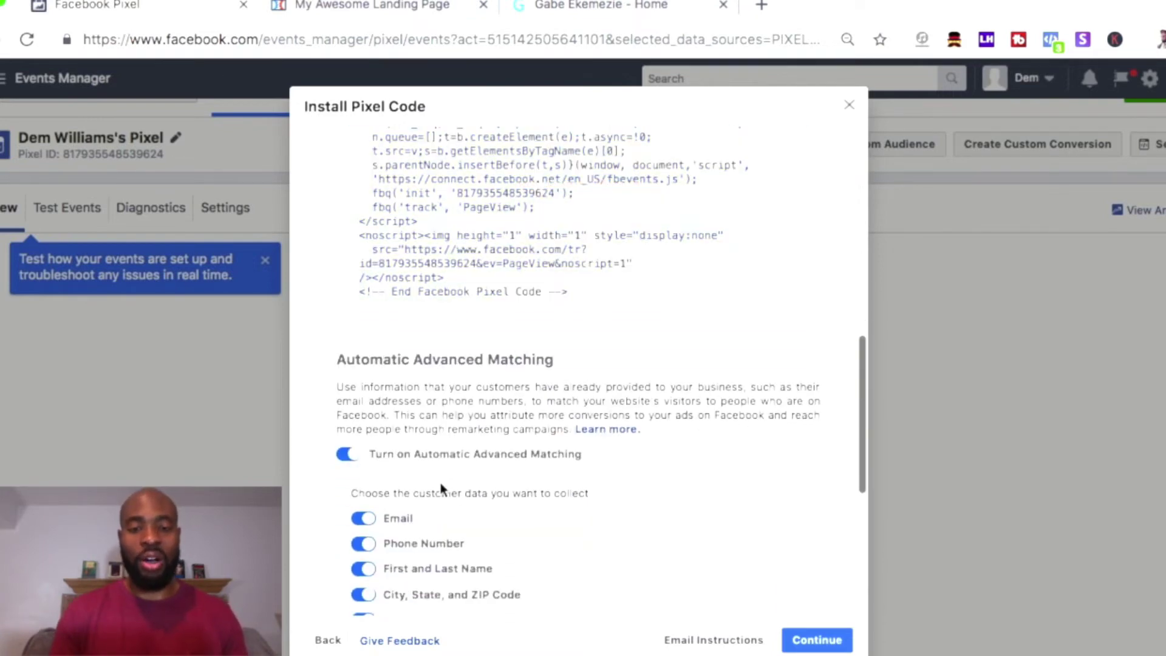
pyautogui.scroll(3, 442, 484)
pyautogui.scroll(2, 476, 389)
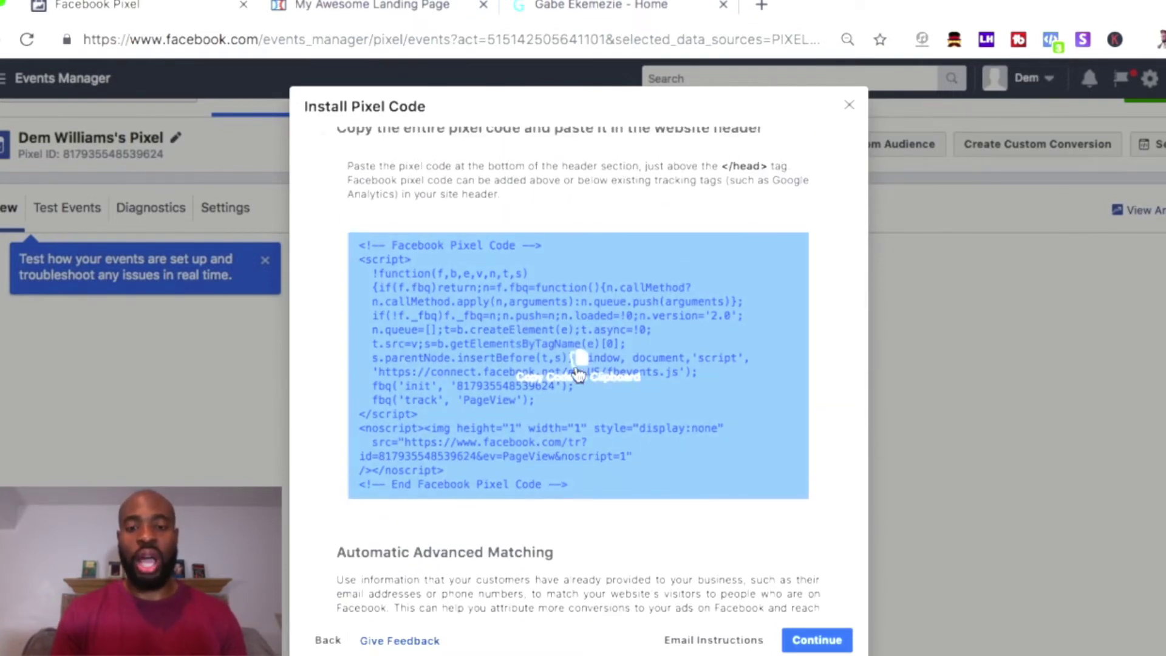
# - Copy the Facebook pixel code and paste it into the Optin page's header tracking code in ClickFunnels
pyautogui.click(572, 375)
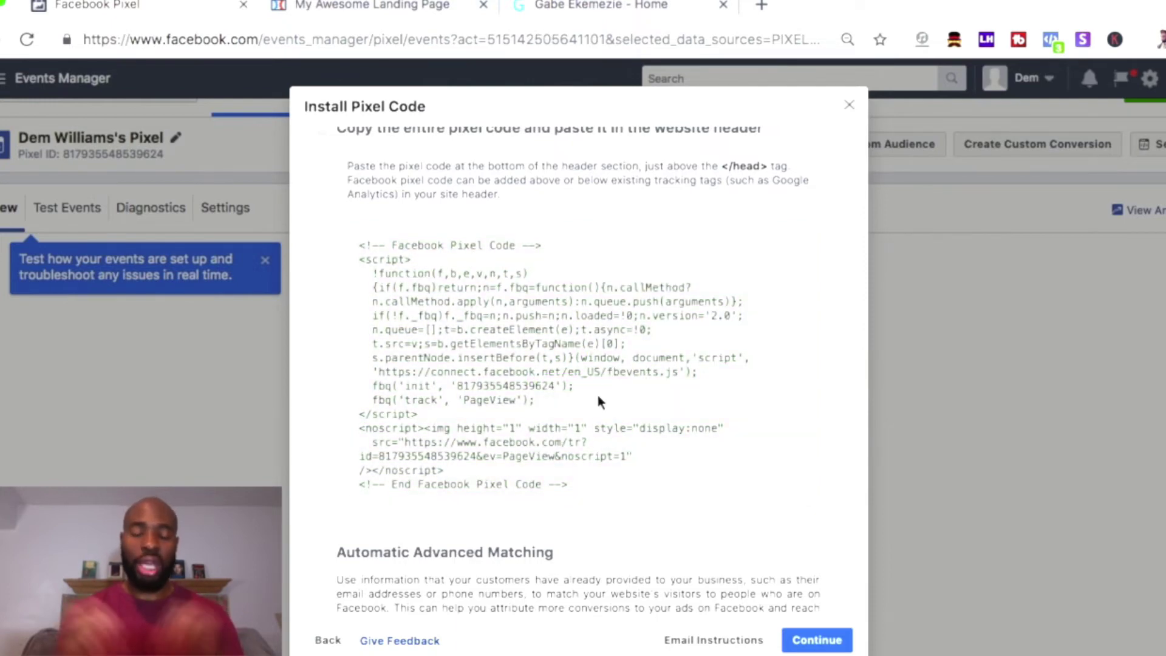
pyautogui.scroll(-3, 596, 391)
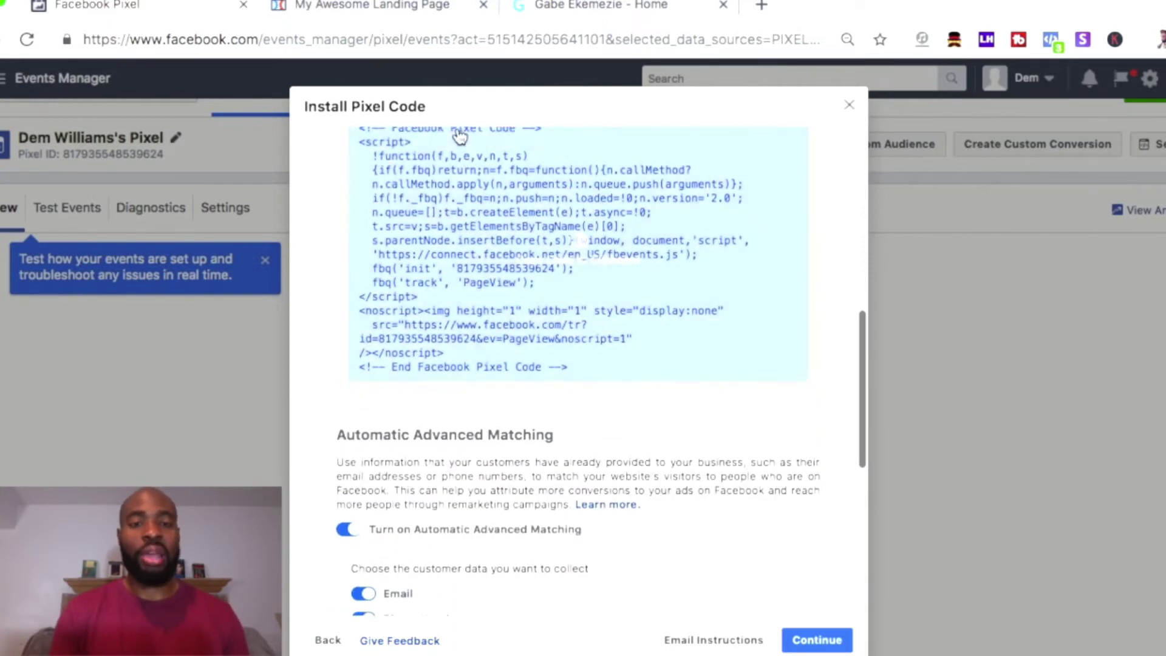
pyautogui.click(396, 12)
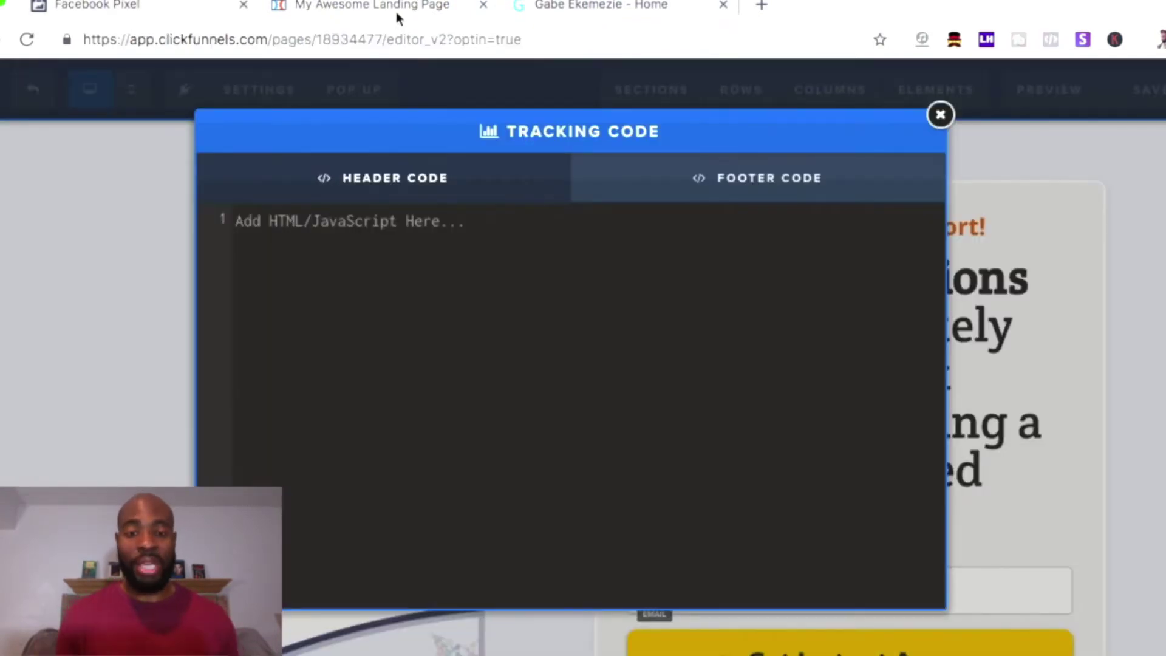
pyautogui.rightClick(329, 232)
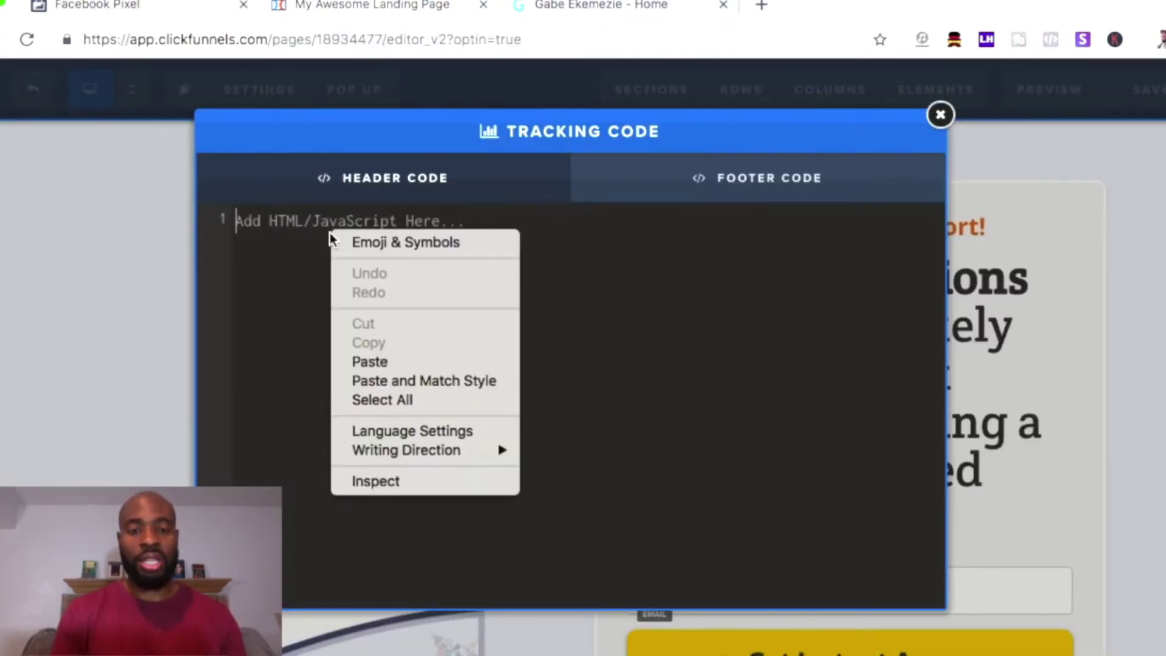
pyautogui.click(375, 362)
pyautogui.scroll(1, 375, 365)
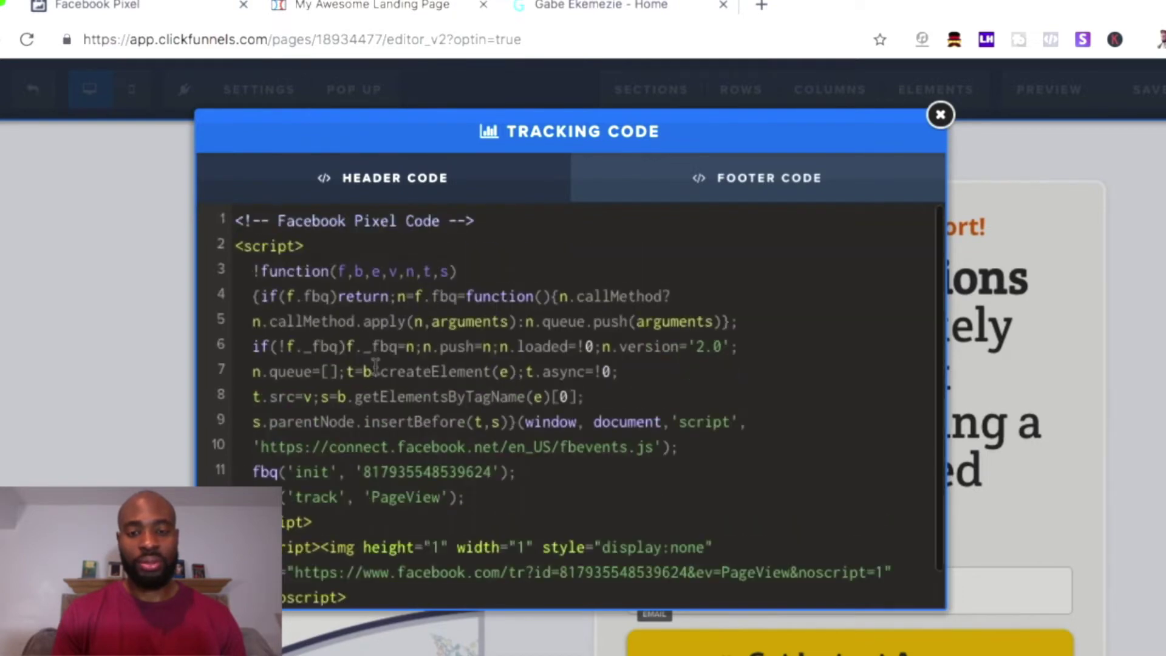
# - Close the tracking code, save the Optin page and dismiss the SEO metadata form
pyautogui.click(940, 115)
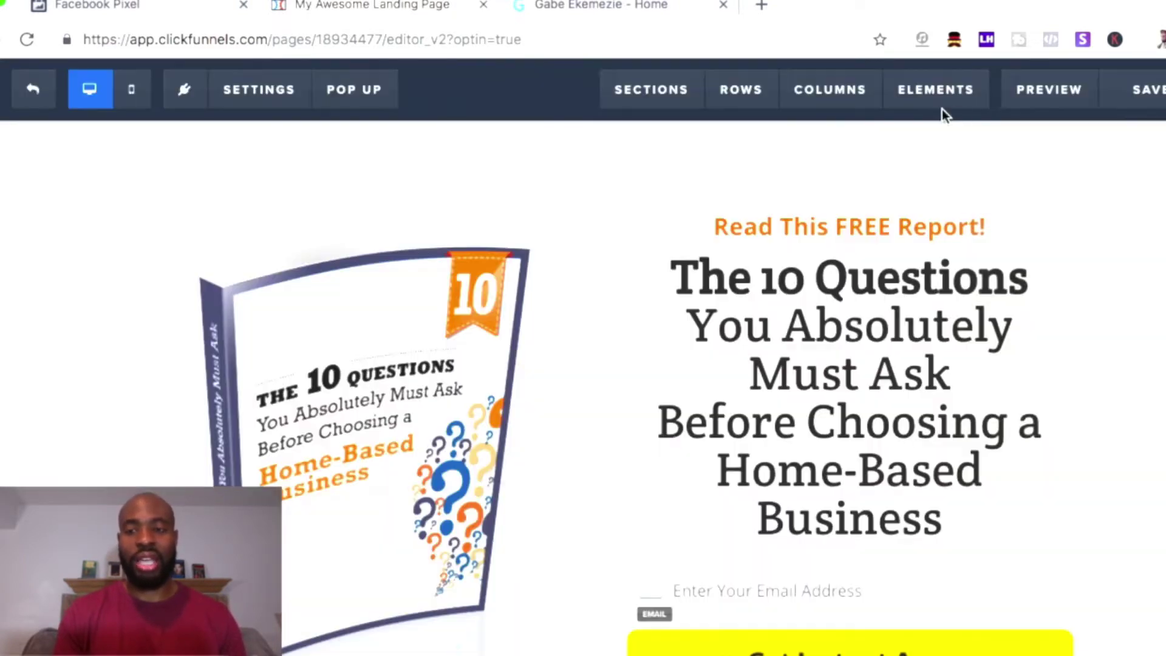
pyautogui.click(1157, 91)
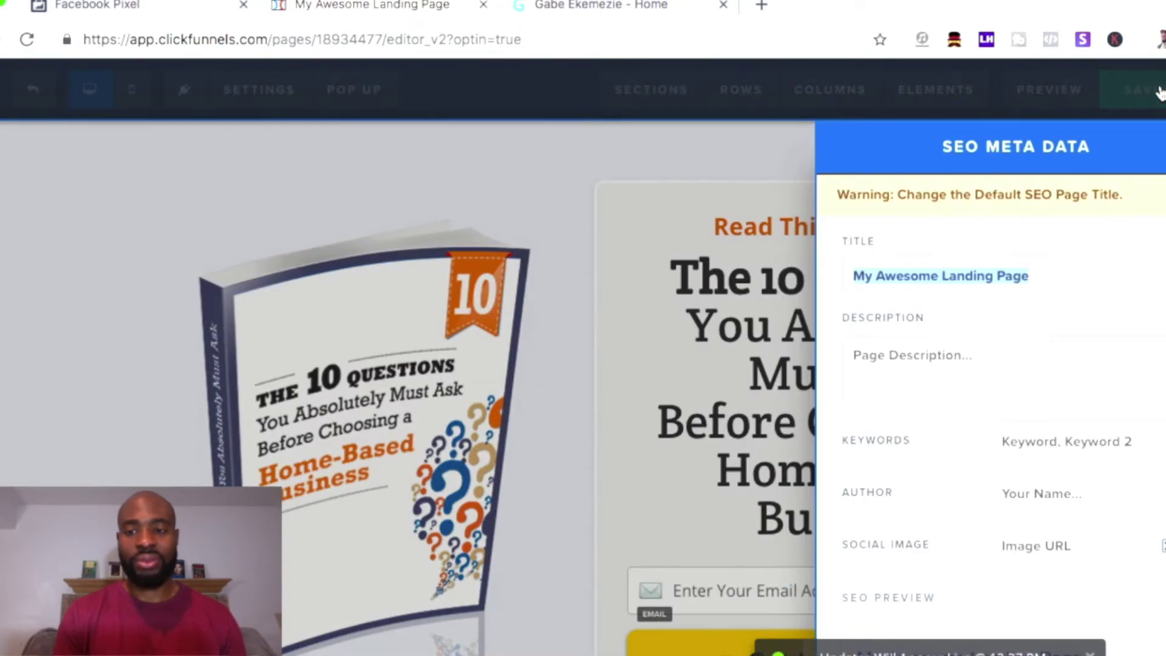
pyautogui.click(576, 222)
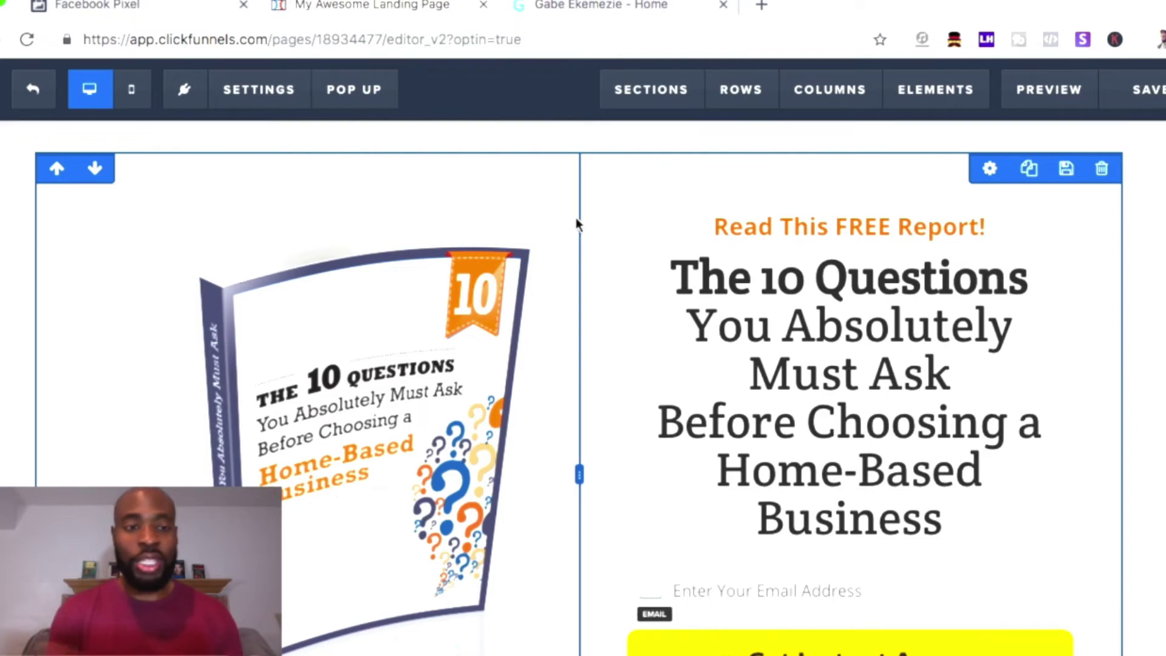
# - Paste the pixel code into the Ebook Lead Magnet funnel's head tracking code and save the funnel settings
pyautogui.click(33, 103)
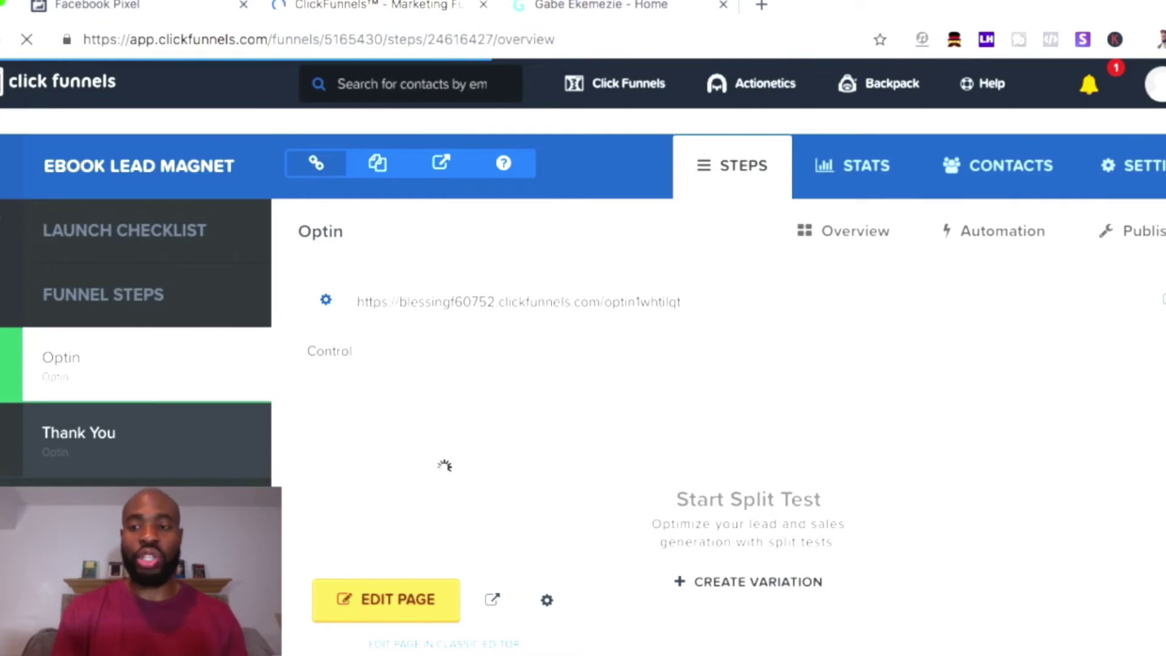
pyautogui.click(1139, 169)
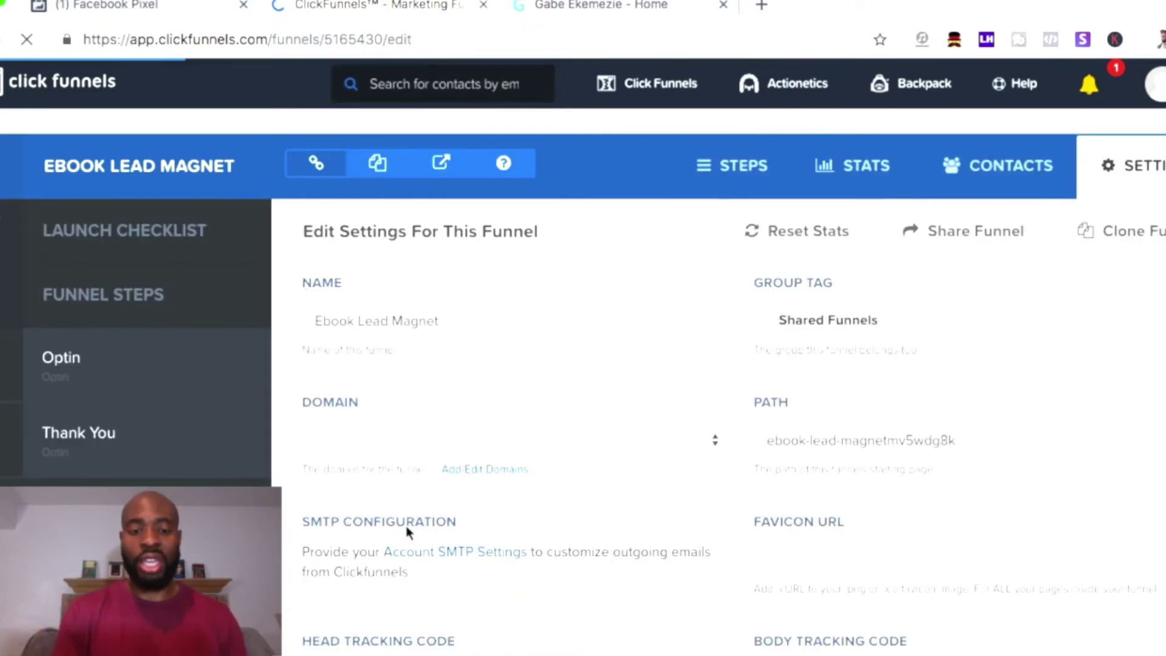
pyautogui.scroll(-7, 406, 532)
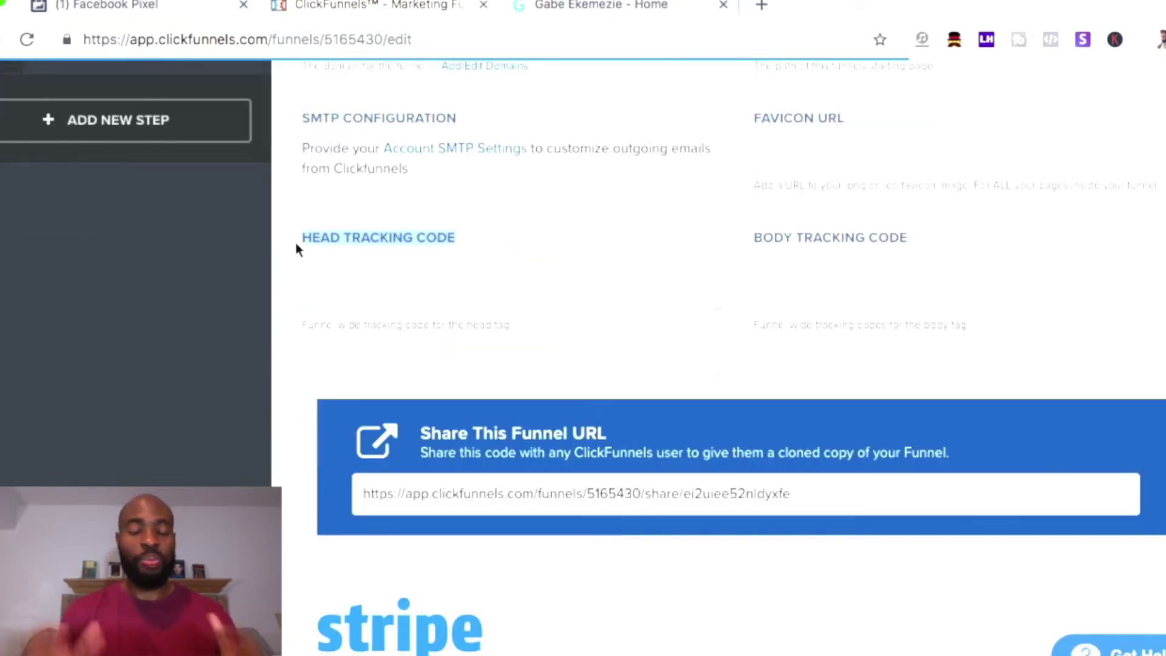
pyautogui.click(377, 278)
pyautogui.rightClick(374, 284)
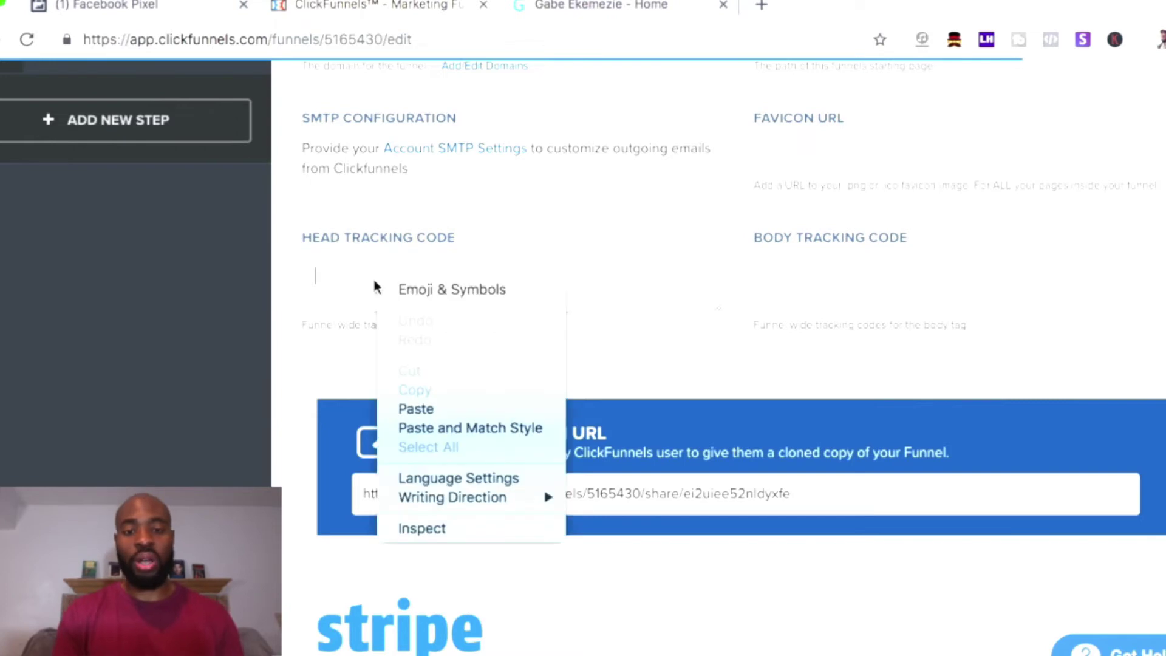
pyautogui.click(407, 410)
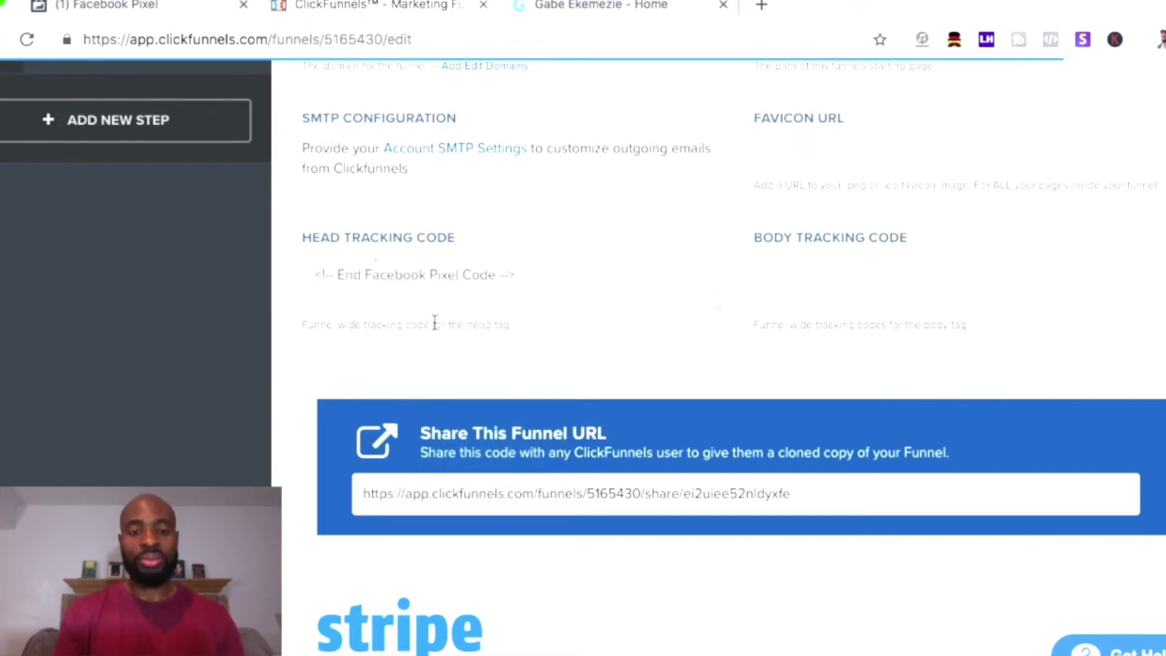
pyautogui.scroll(5, 371, 274)
pyautogui.scroll(-12, 367, 273)
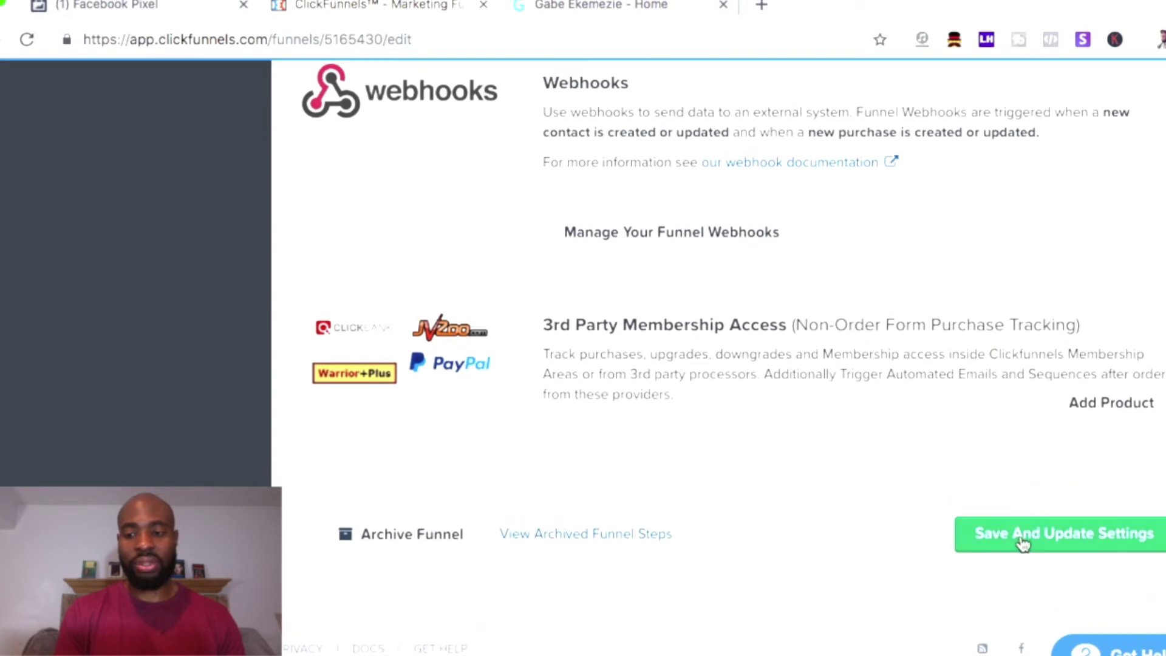
pyautogui.click(1023, 542)
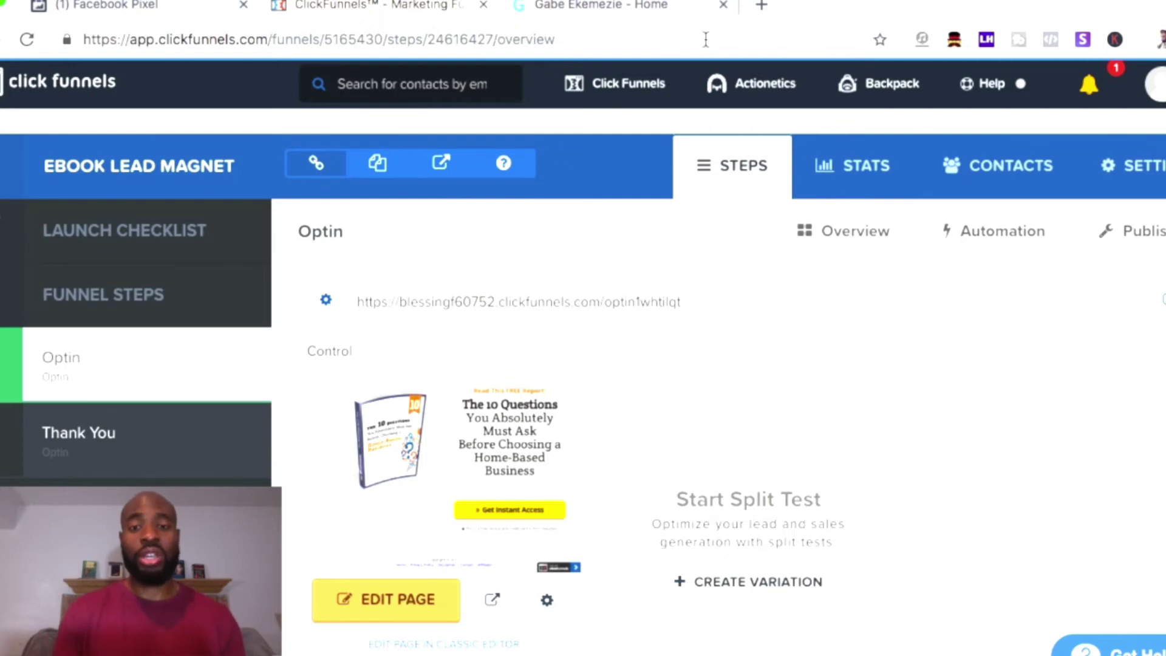
# - Switch to the personal website, go to its /wp-admin address and log in to the WordPress dashboard
pyautogui.click(604, 3)
pyautogui.scroll(-15, 474, 417)
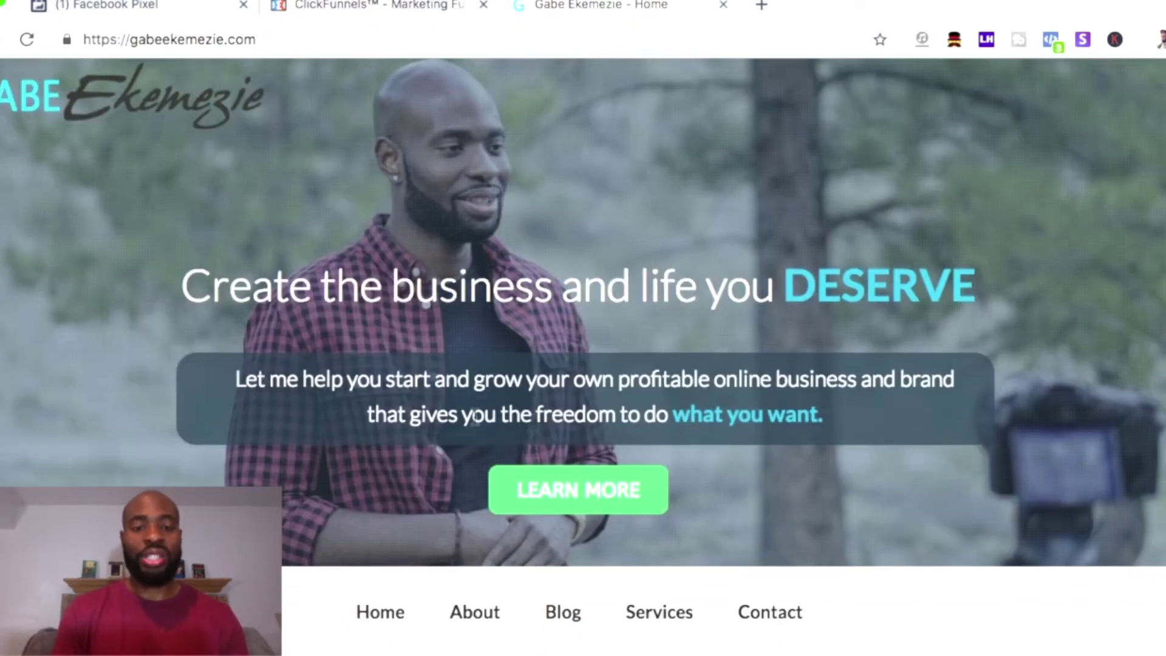
pyautogui.scroll(15, 475, 416)
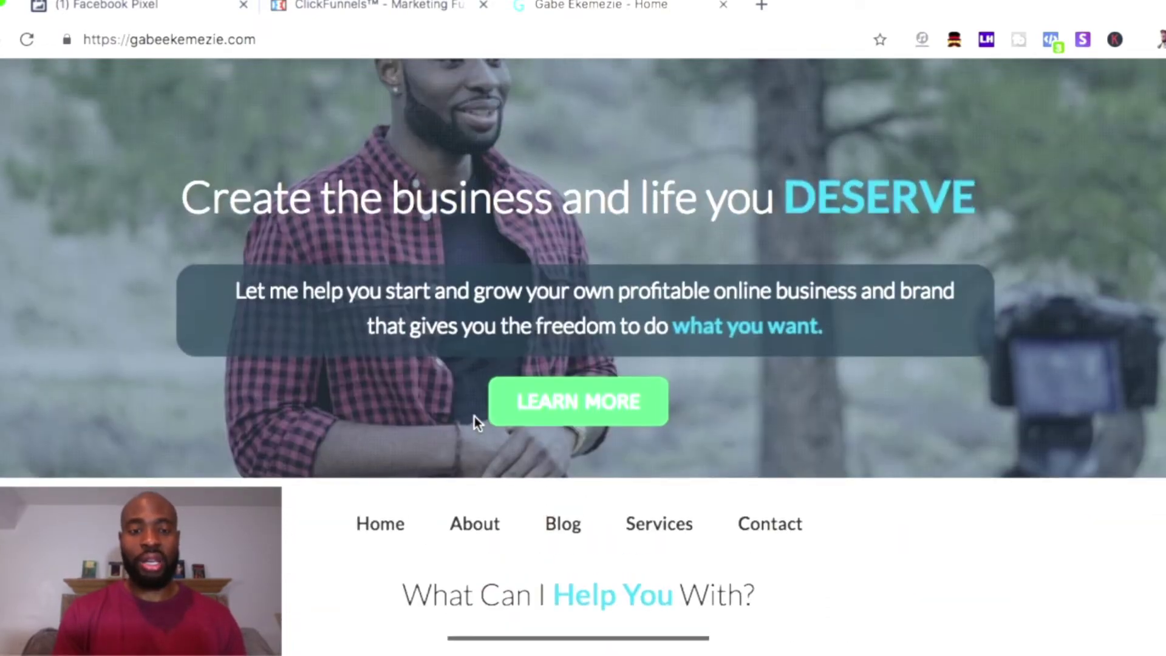
pyautogui.scroll(1, 475, 416)
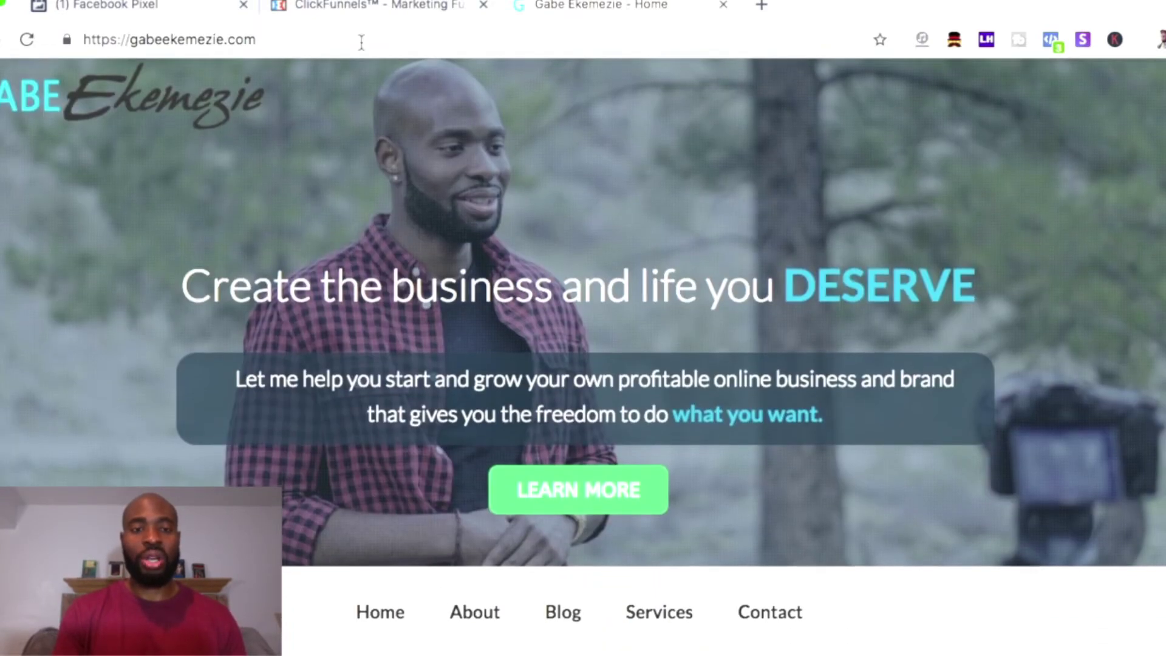
pyautogui.write('/wp-admin')
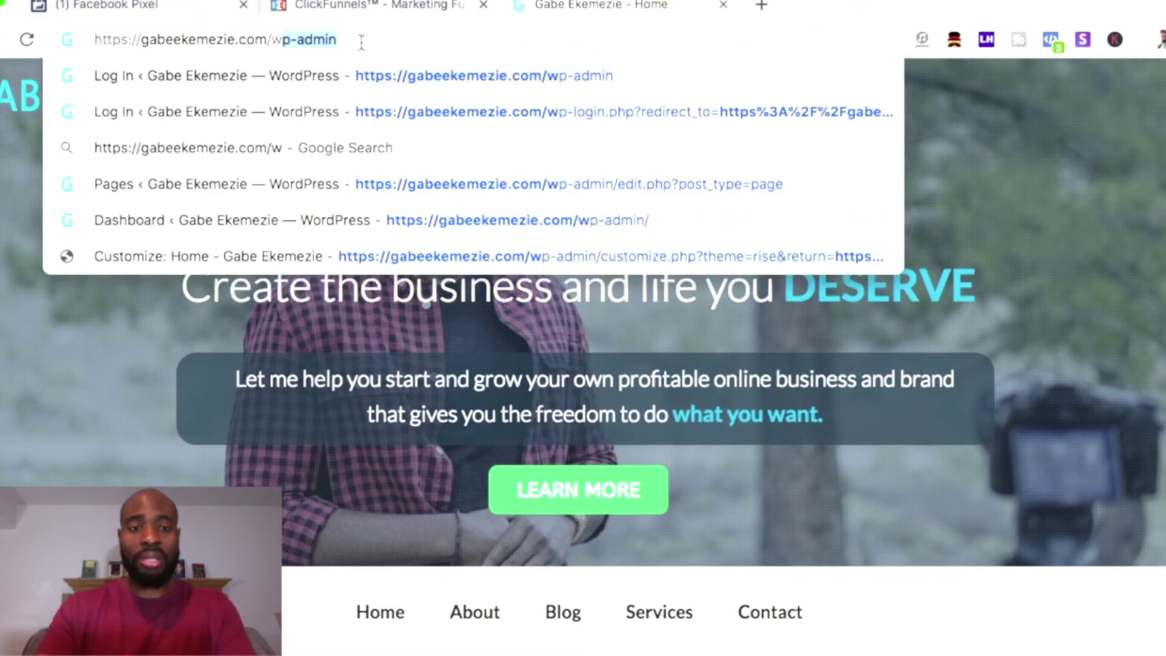
pyautogui.press('Return')
pyautogui.click(689, 463)
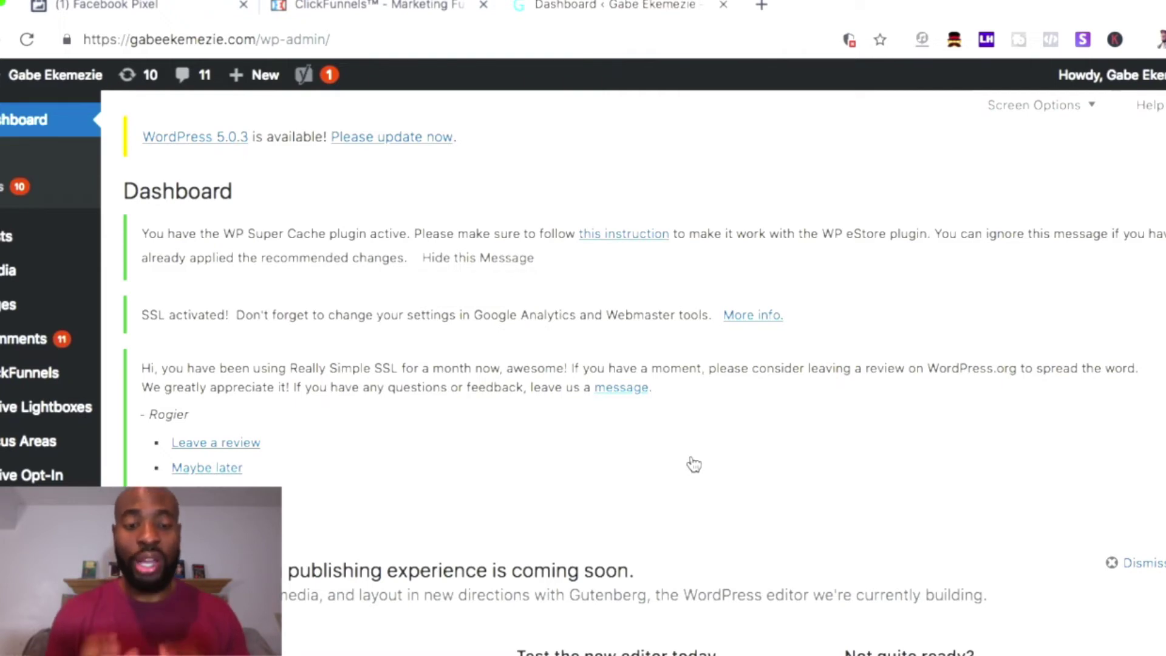
# - Look through the site's installed WordPress plugins for Pixel Caffeine
pyautogui.click(36, 576)
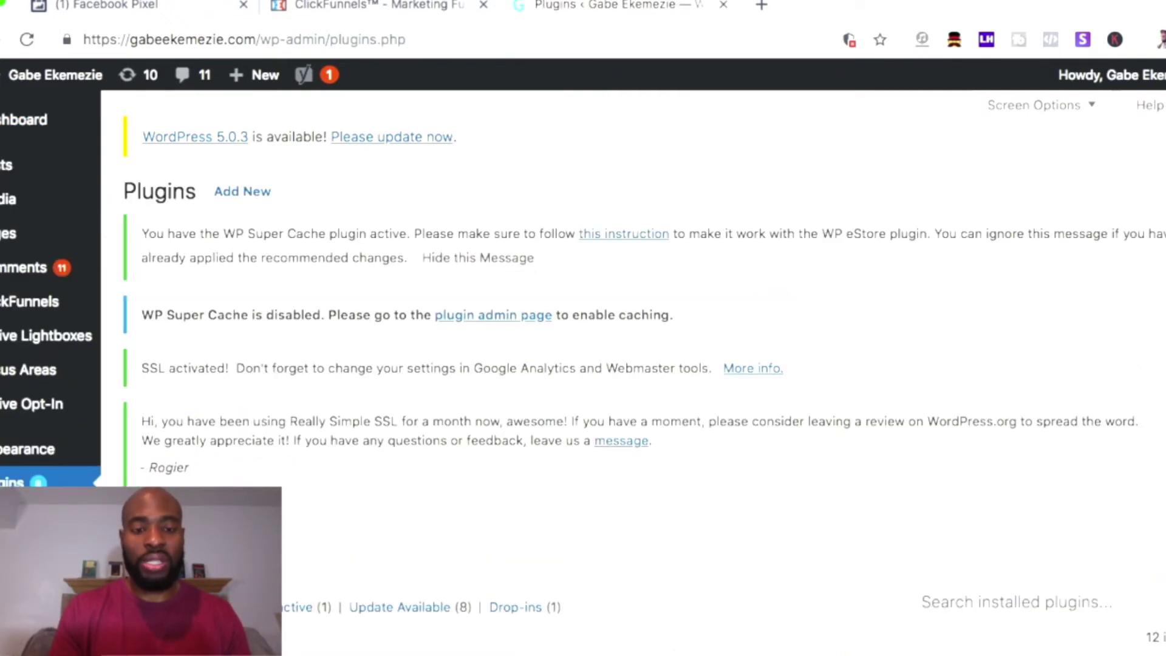
pyautogui.scroll(-8, 178, 577)
pyautogui.scroll(-3, 181, 577)
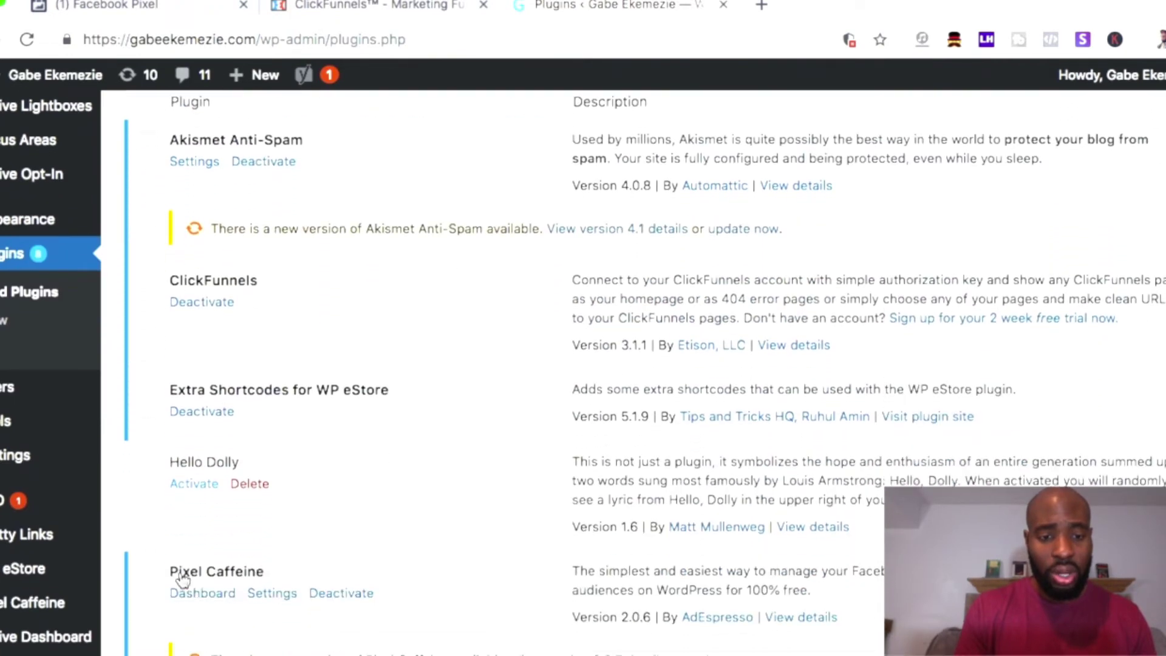
pyautogui.moveTo(279, 565); pyautogui.dragTo(162, 564)
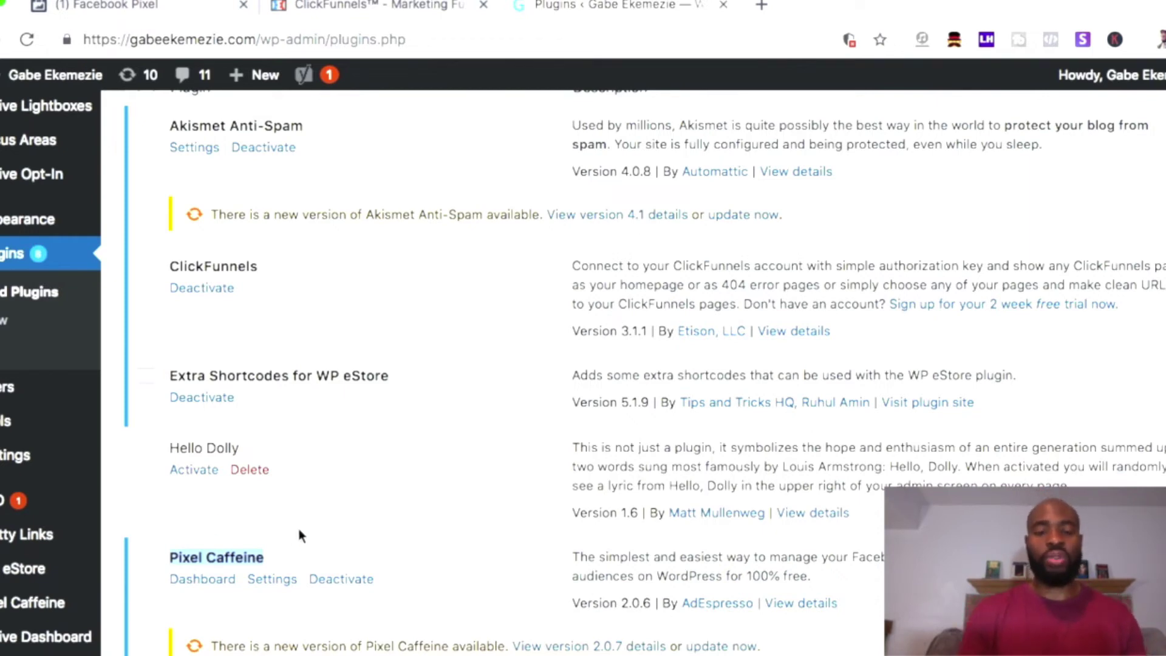
# - Go to the page for adding new plugins and search the plugin directory for "pixel caffeine"
pyautogui.scroll(15, 299, 535)
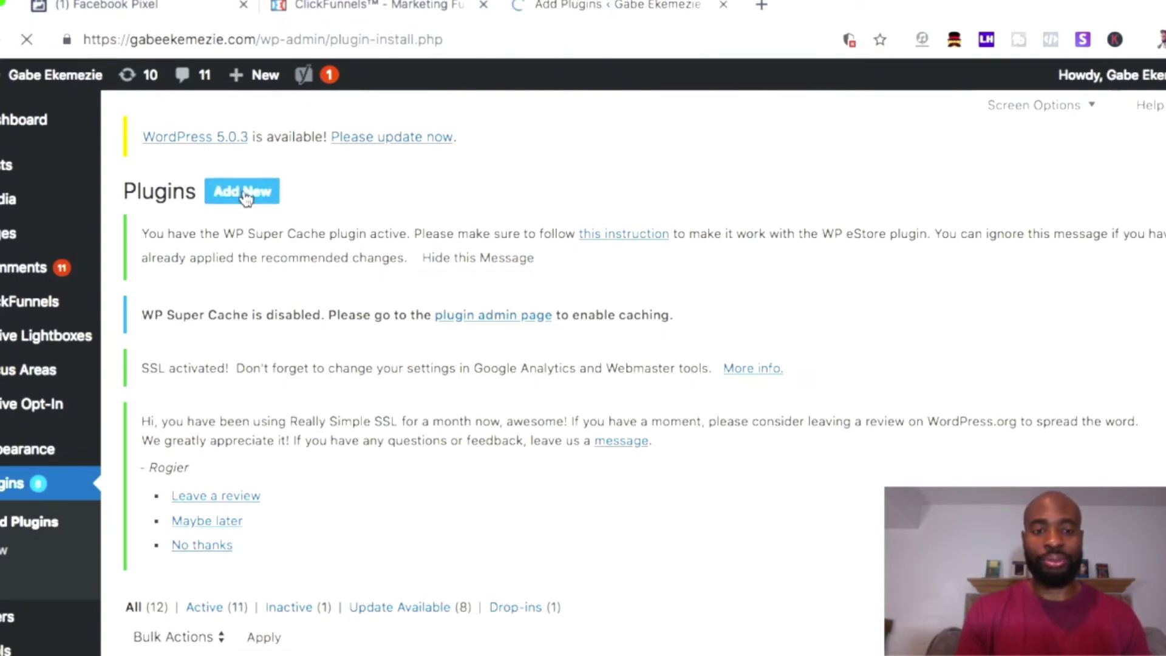
pyautogui.scroll(-2, 570, 468)
pyautogui.scroll(-4, 570, 468)
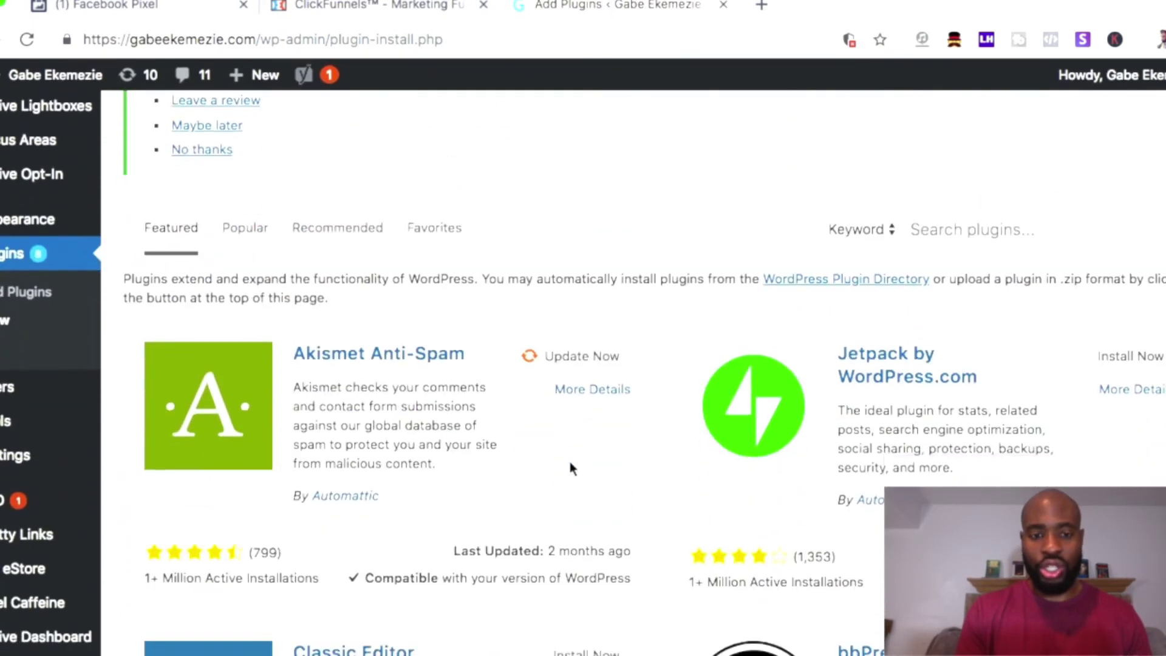
pyautogui.click(991, 229)
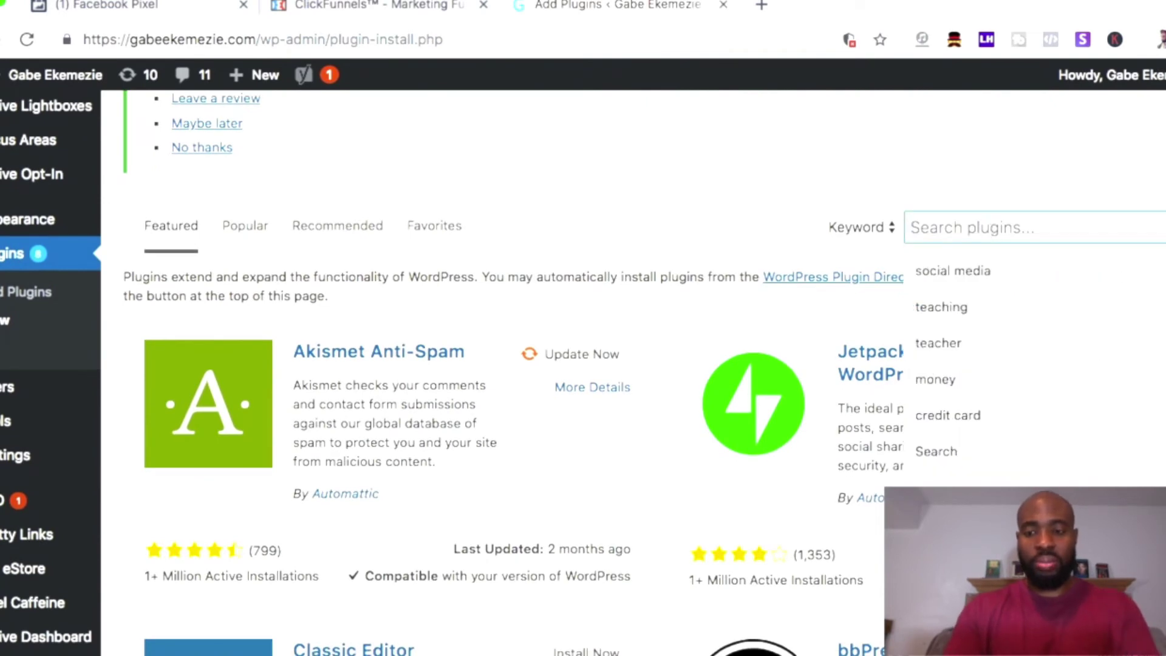
pyautogui.write('pixel caffeine')
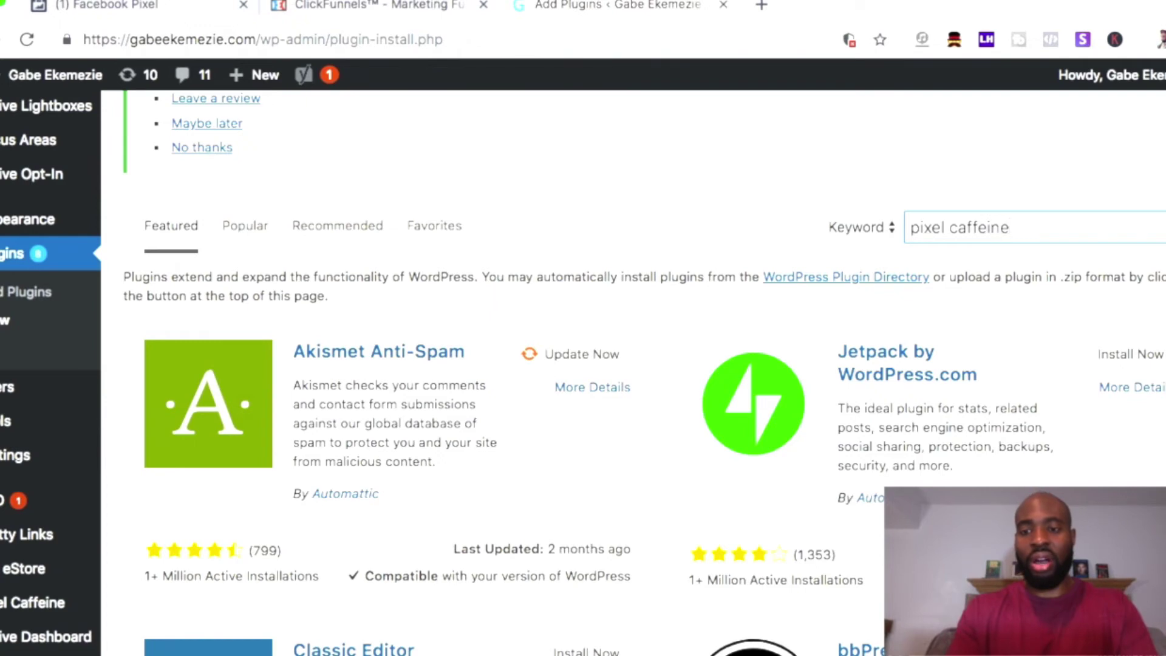
pyautogui.scroll(-7, 881, 406)
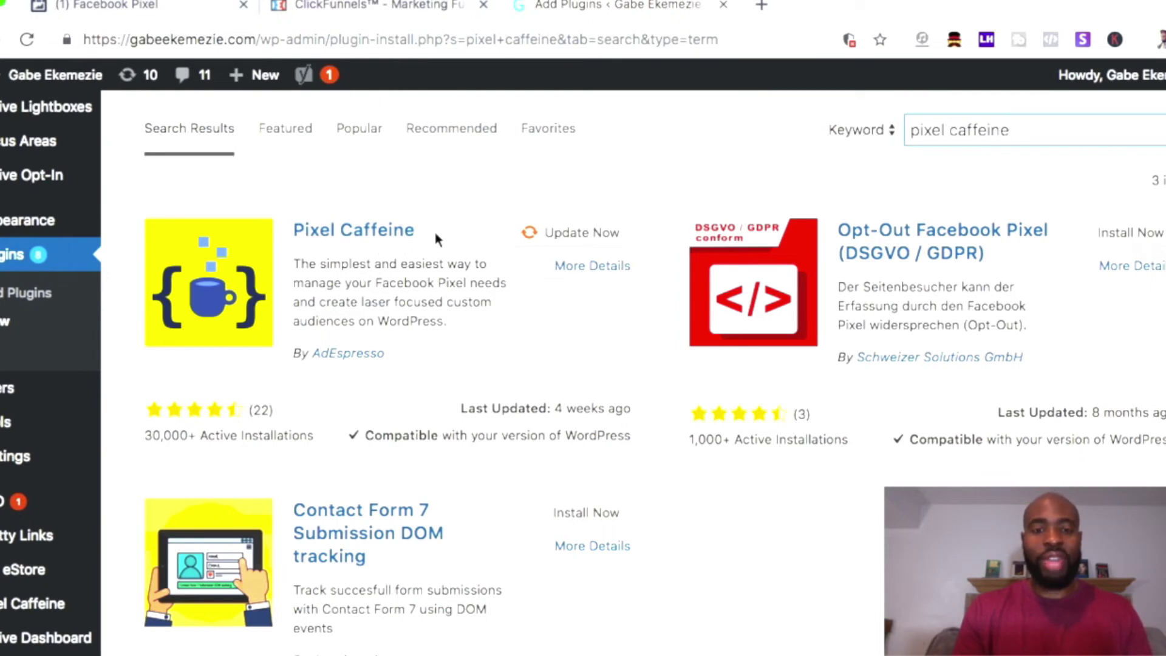
# - Examine the Pixel Caffeine entry by AdEspresso in the search results, including its plugin details
pyautogui.moveTo(425, 233); pyautogui.dragTo(280, 236)
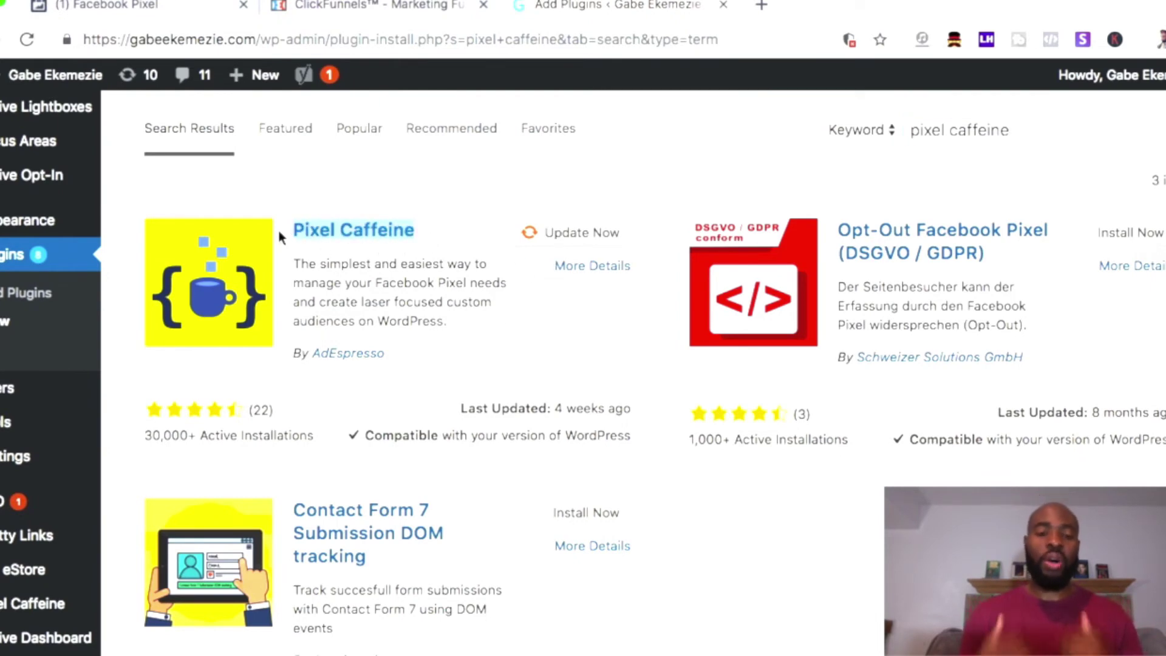
pyautogui.scroll(2, 411, 386)
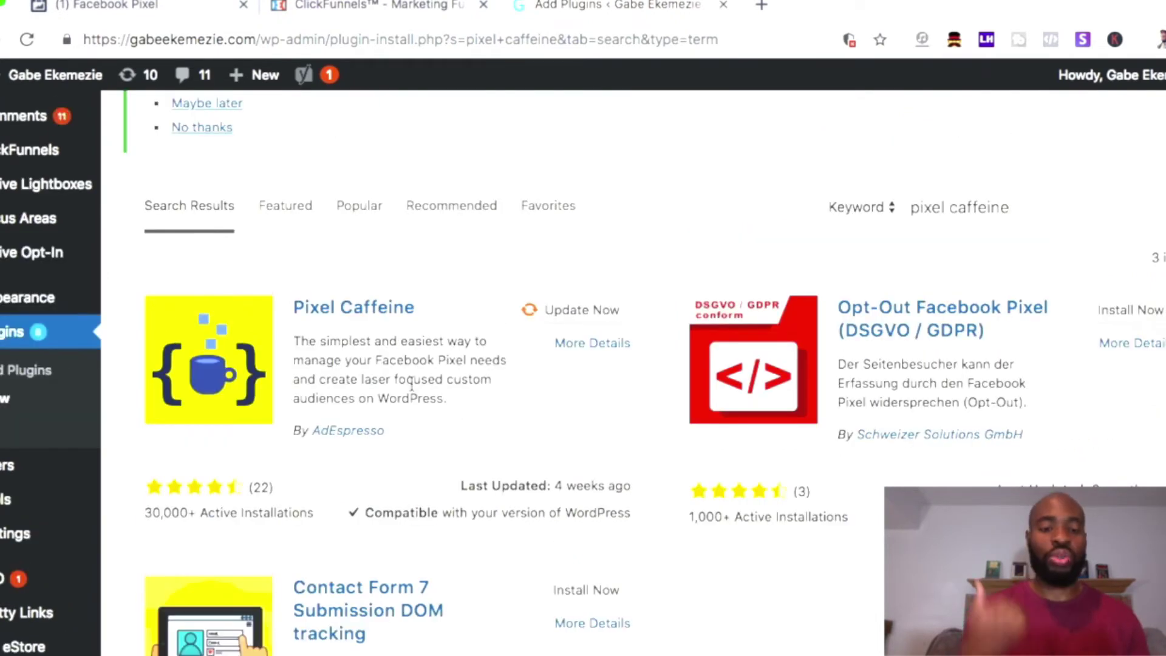
pyautogui.click(412, 386)
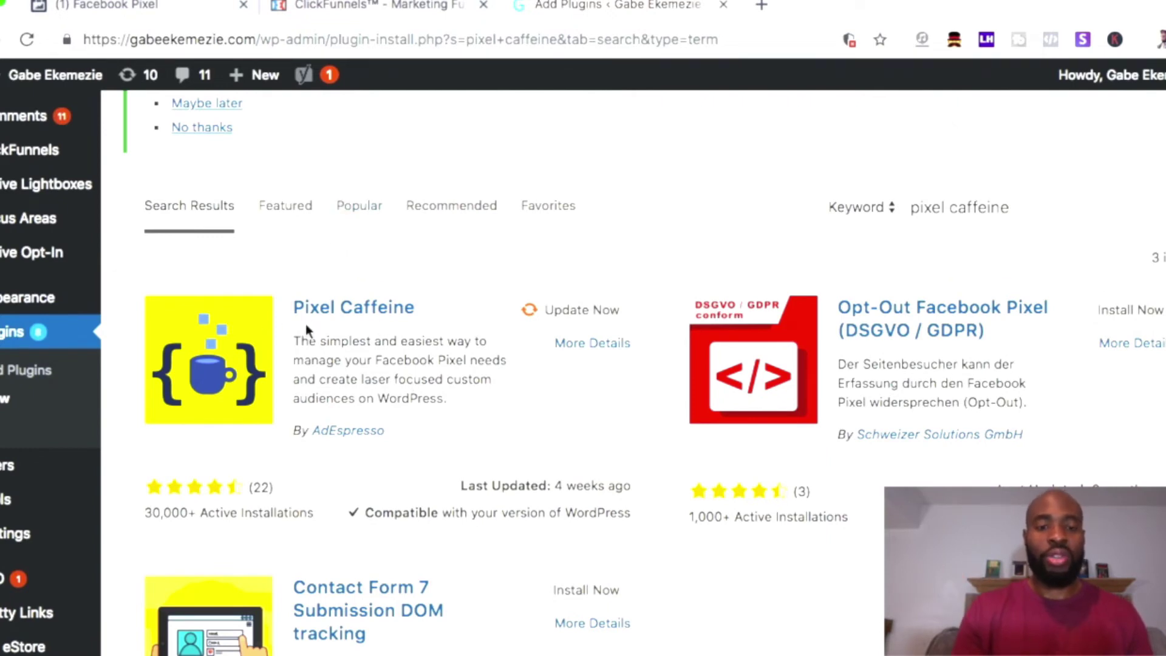
pyautogui.click(349, 314)
pyautogui.press('Escape')
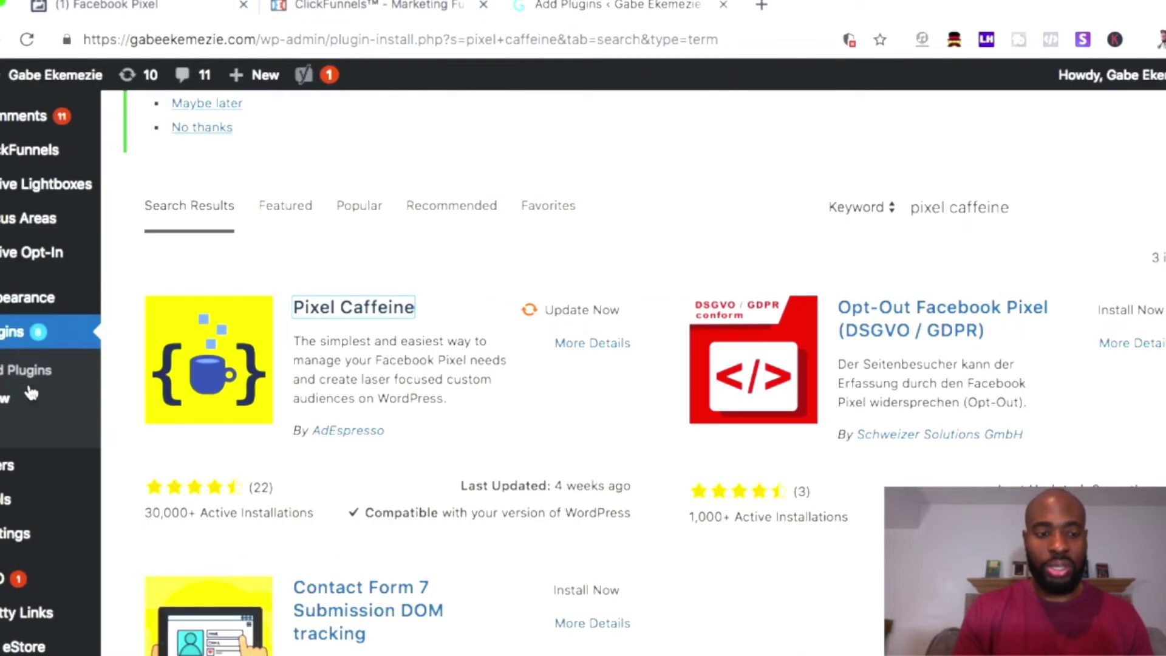
# - Open the Pixel Caffeine dashboard in WordPress and review its main controls
pyautogui.scroll(-2, 32, 595)
pyautogui.click(31, 602)
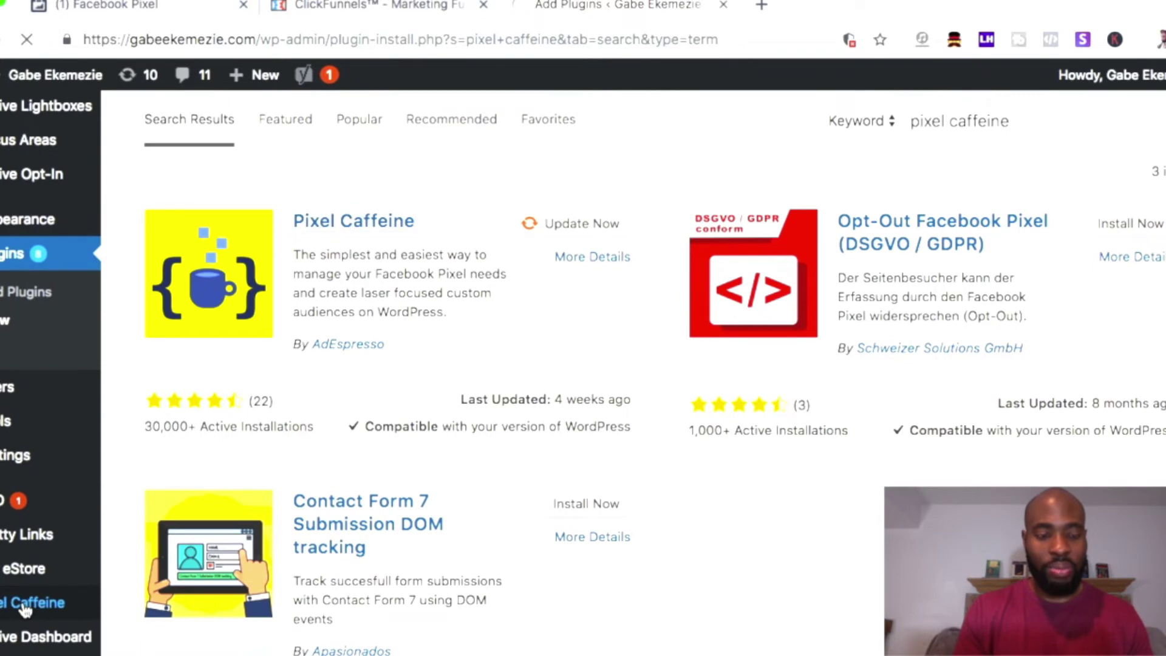
pyautogui.scroll(-6, 281, 519)
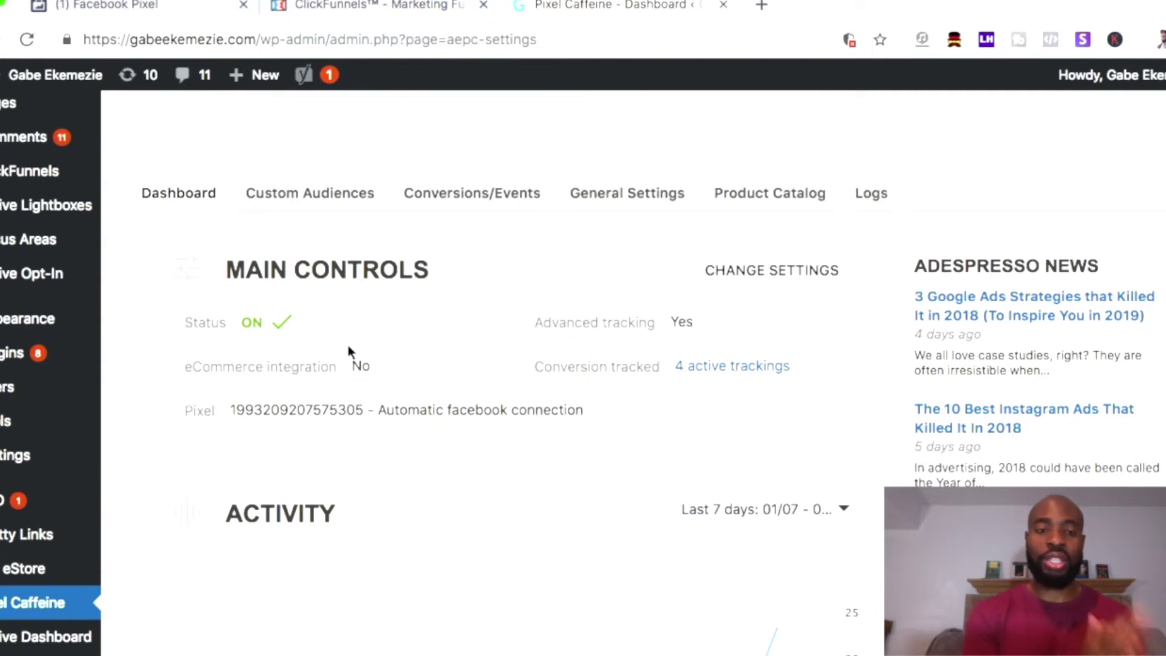
# - Return to the Facebook pixel installation and copy the pixel code again
pyautogui.click(133, 16)
pyautogui.click(499, 156)
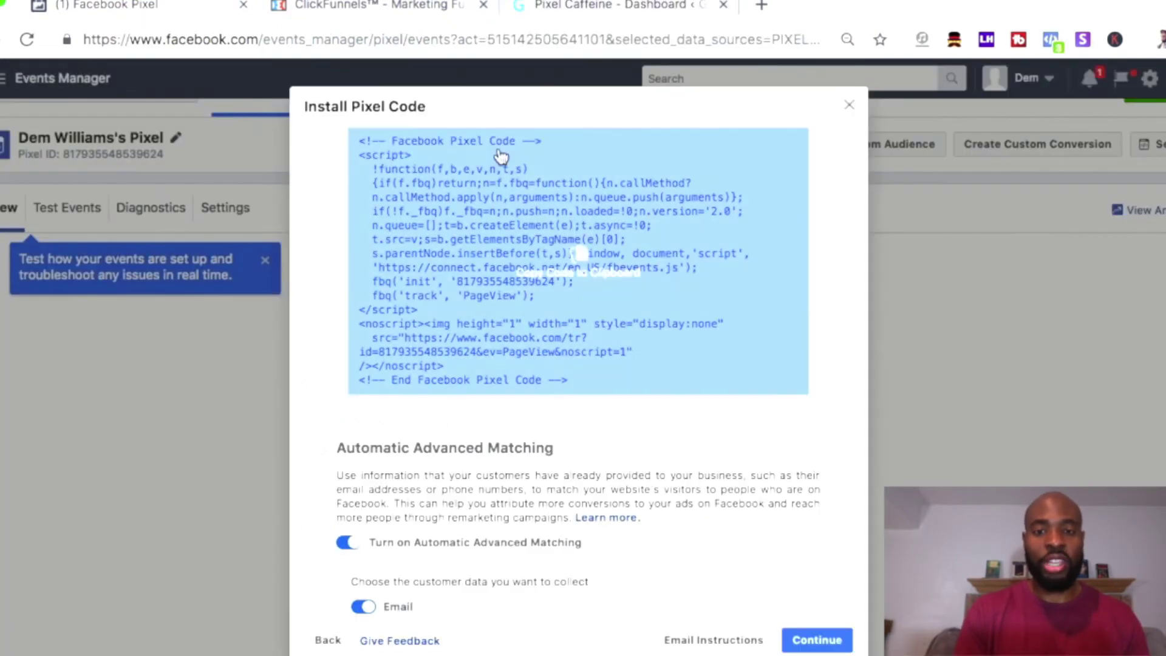
# - Return to Pixel Caffeine in WordPress, open its General Settings and examine the Facebook Pixel Setup and Custom Audiences sections
pyautogui.click(591, 5)
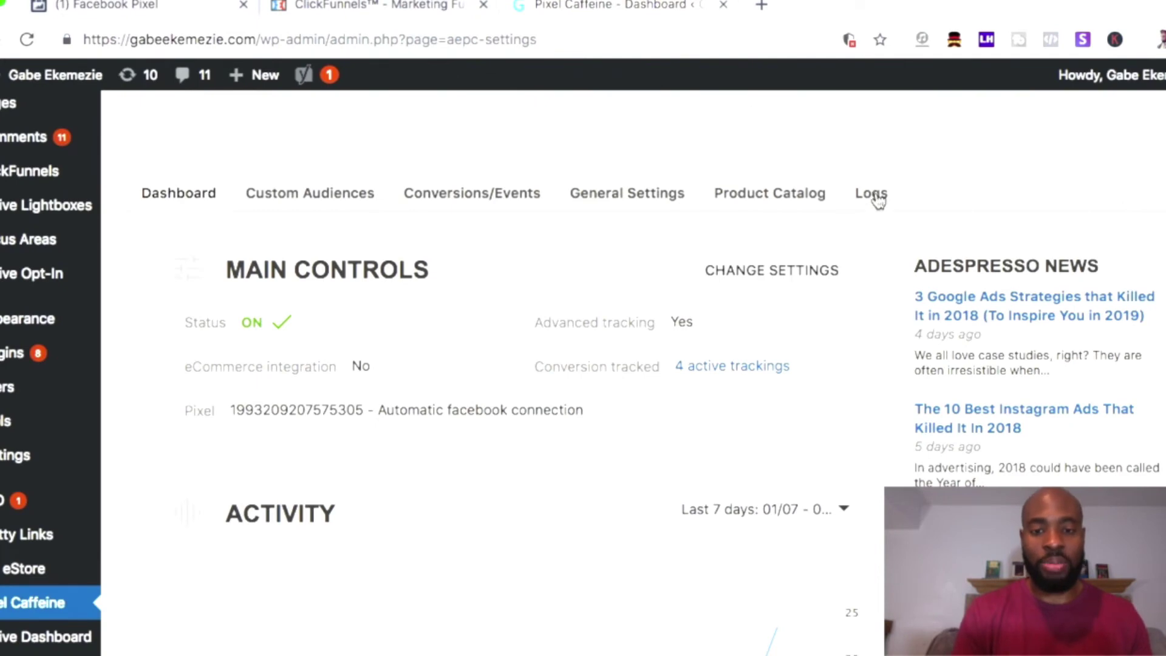
pyautogui.click(626, 193)
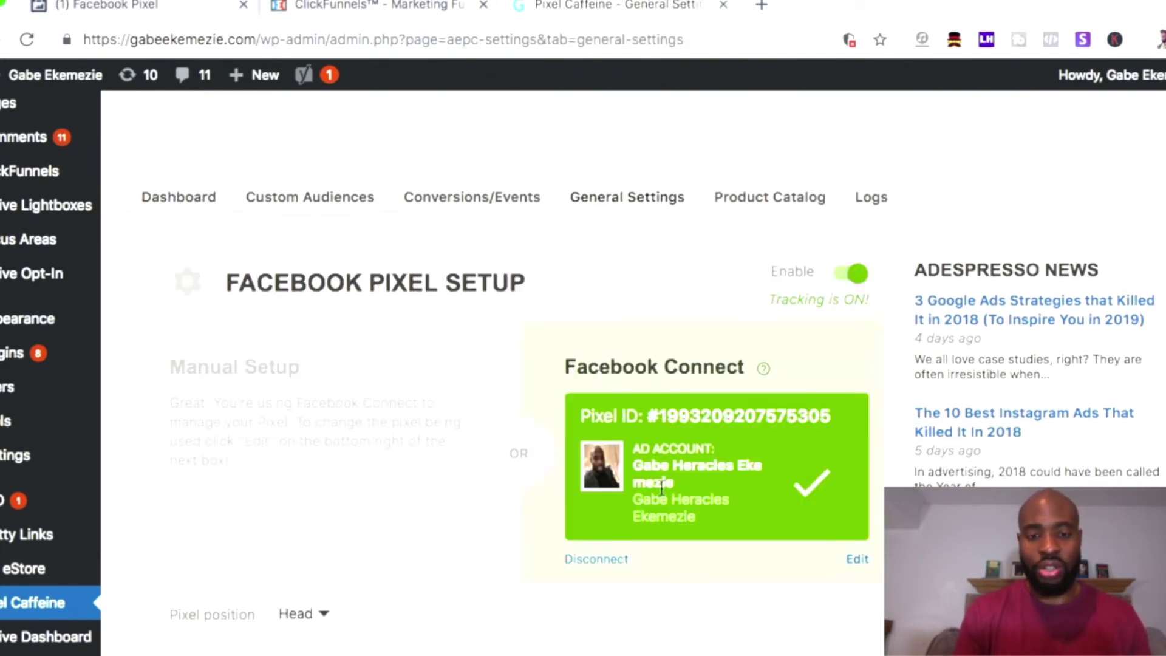
pyautogui.scroll(-2, 661, 487)
pyautogui.scroll(-8, 624, 478)
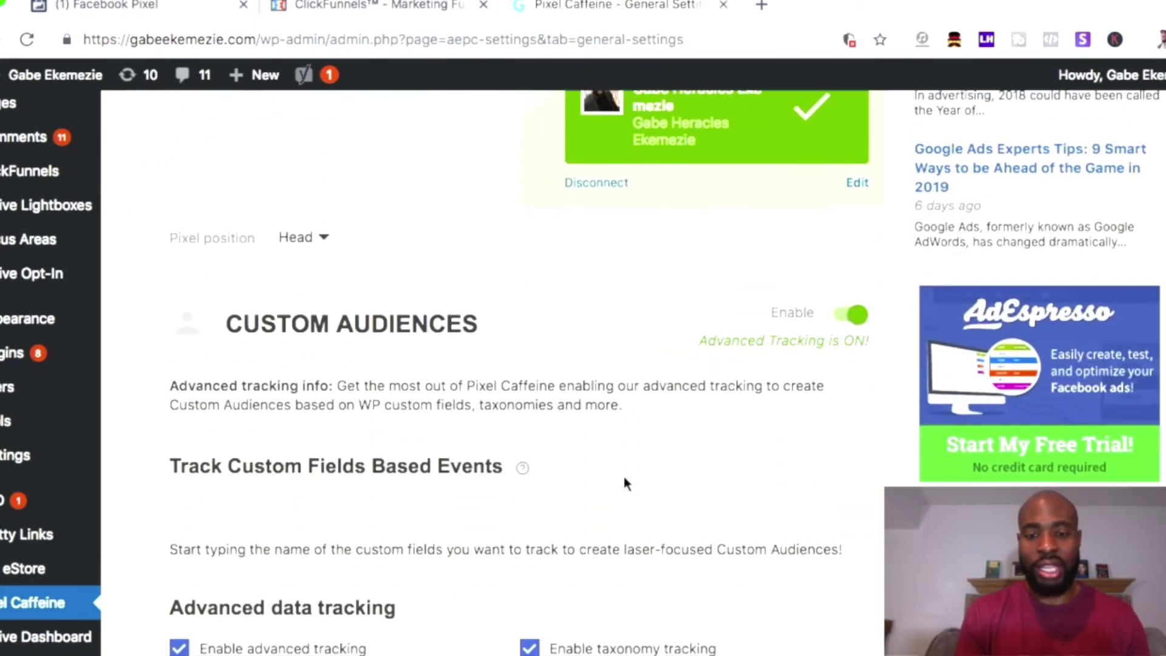
pyautogui.scroll(10, 466, 375)
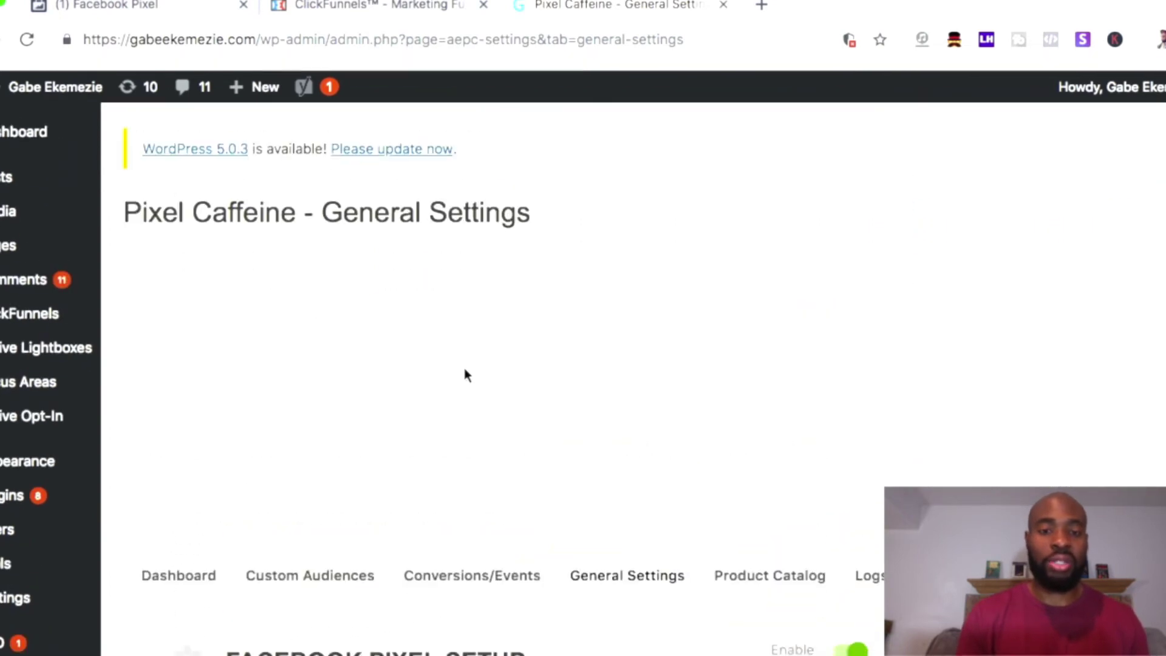
pyautogui.scroll(-3, 466, 375)
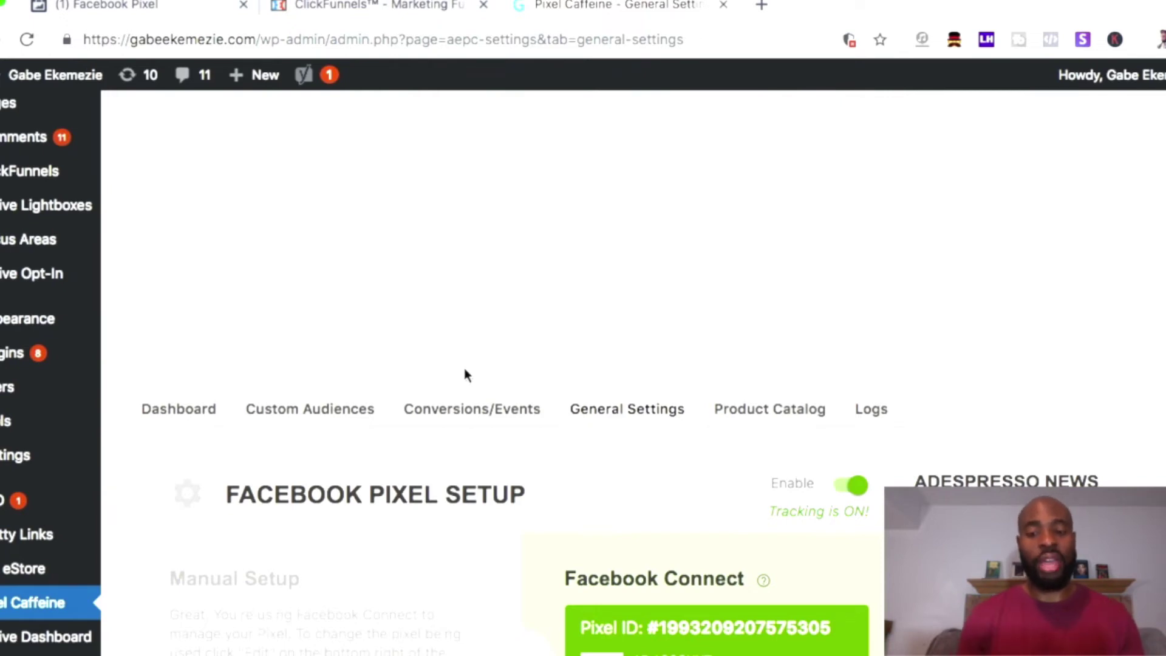
pyautogui.scroll(-7, 466, 374)
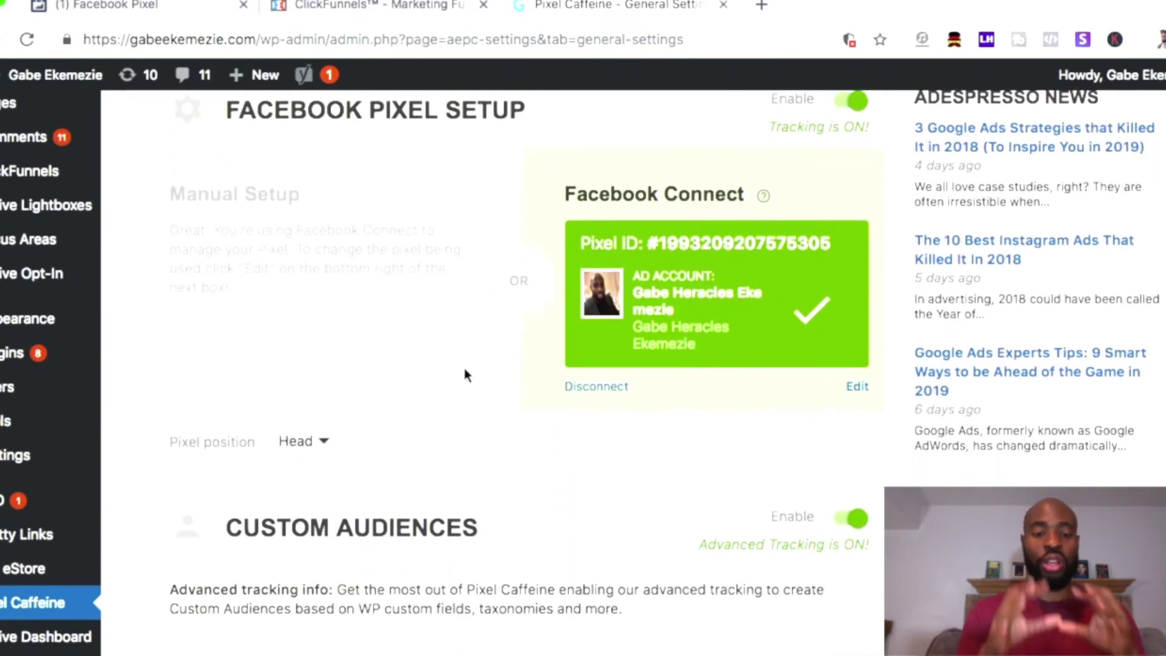
pyautogui.scroll(10, 466, 375)
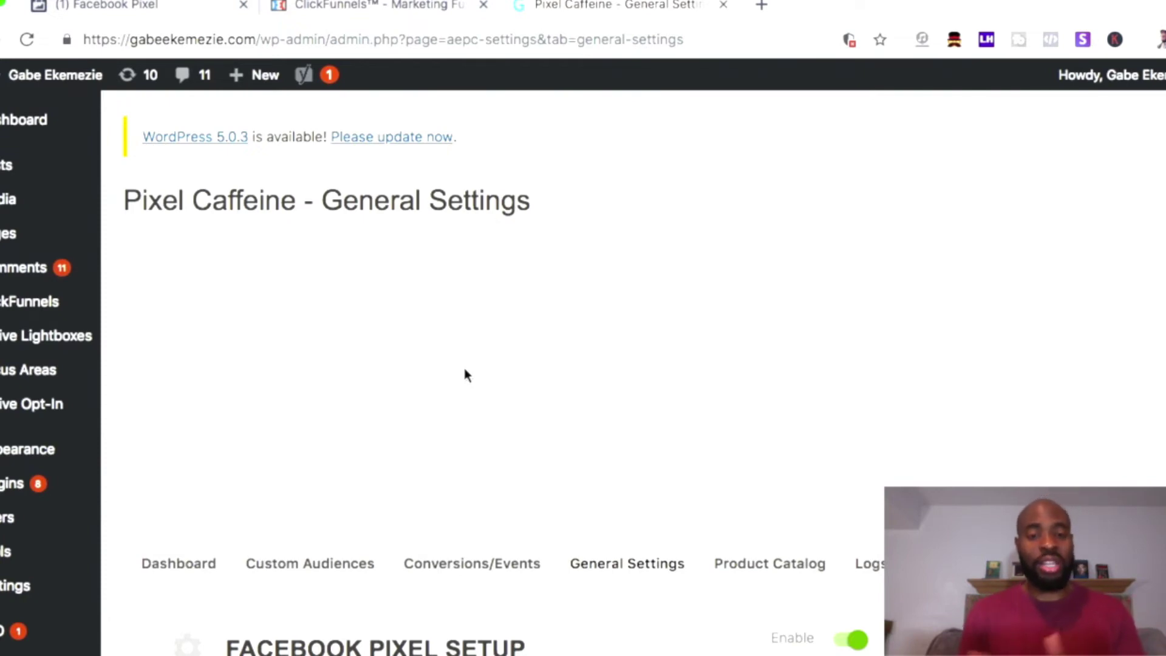
pyautogui.scroll(-10, 465, 373)
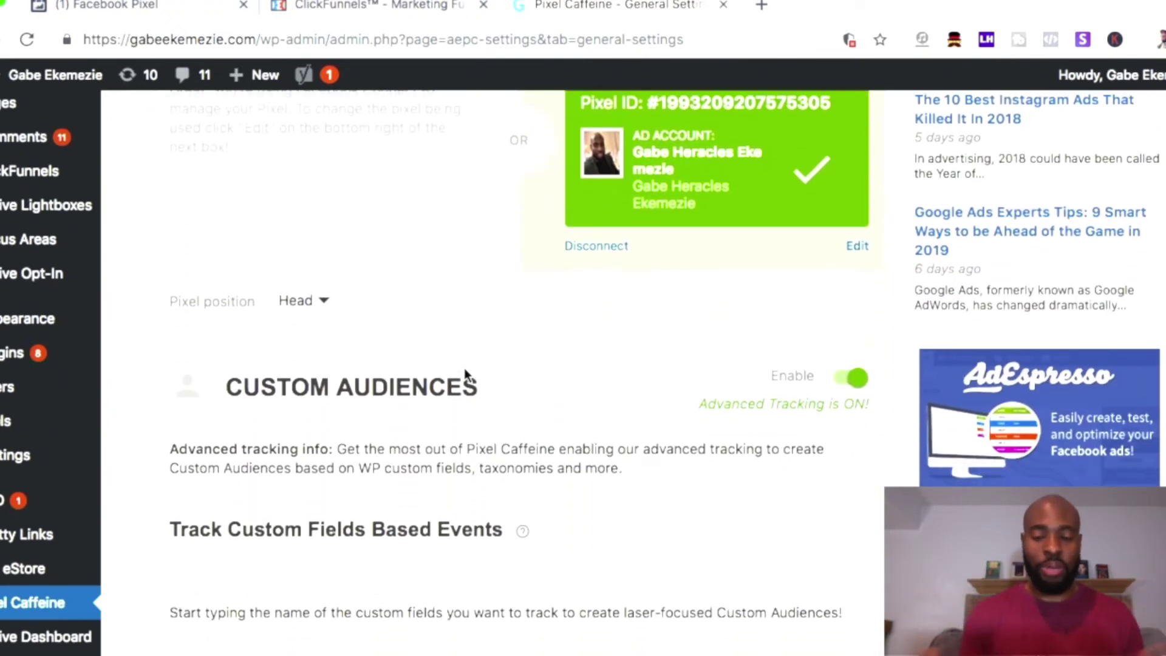
pyautogui.scroll(-8, 464, 373)
pyautogui.scroll(15, 464, 373)
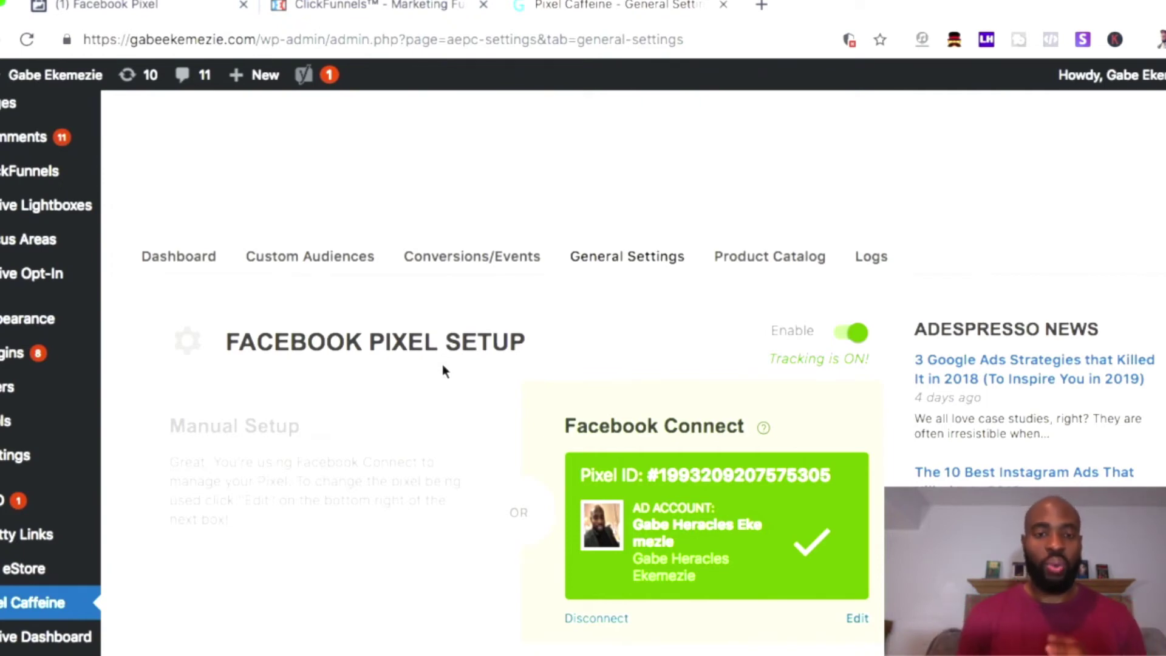
# - Switch to ClickFunnels, open the live Optin page of the Ebook Lead Magnet funnel and look through it
pyautogui.click(401, 6)
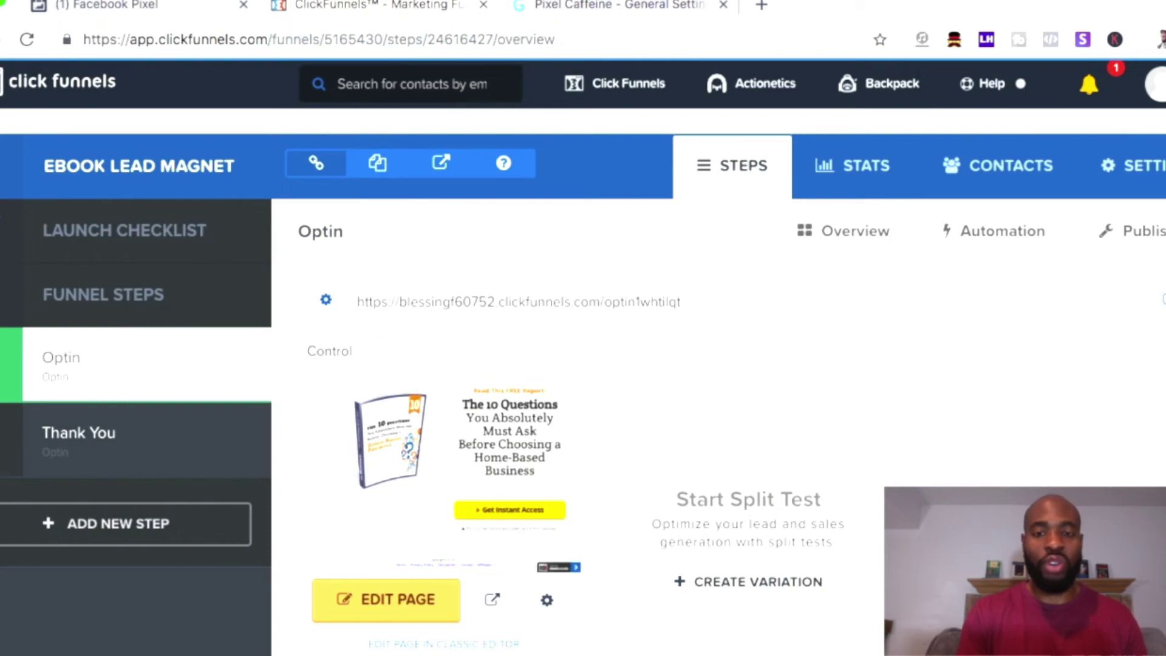
pyautogui.click(576, 8)
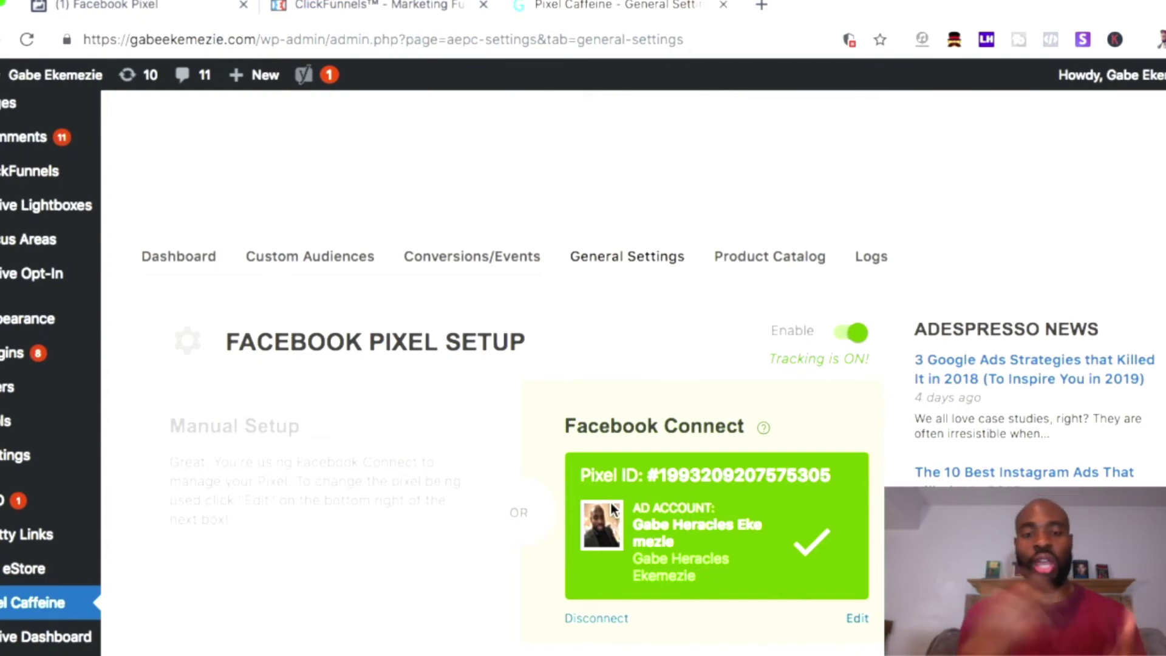
pyautogui.click(371, 7)
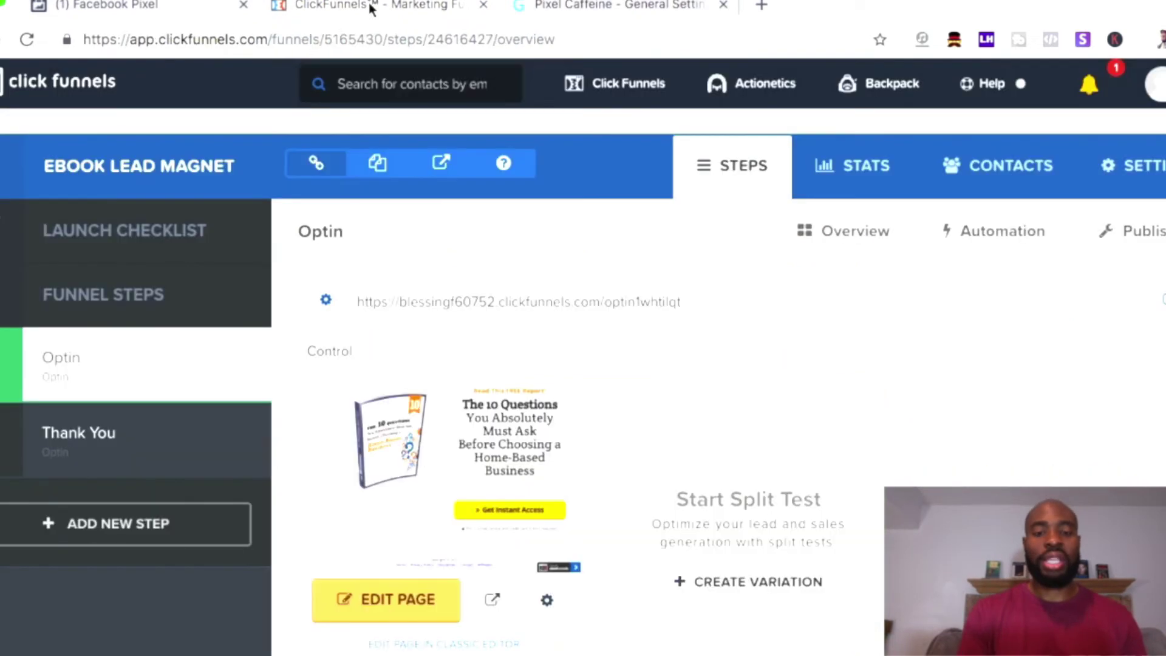
pyautogui.click(1162, 300)
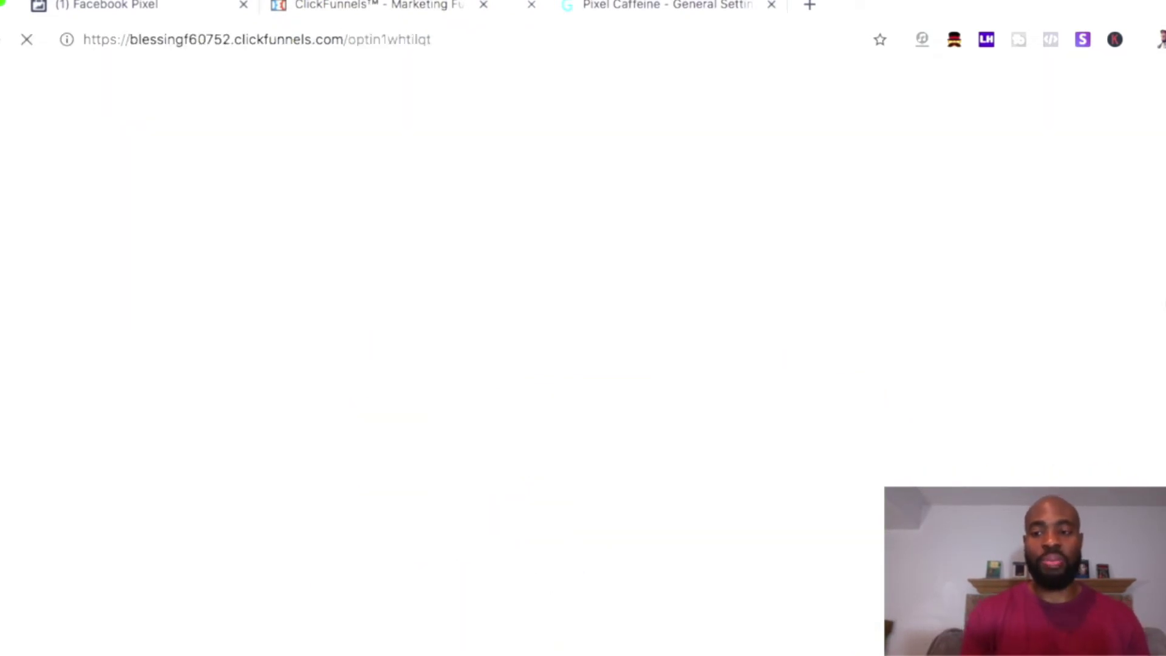
pyautogui.scroll(-5, 1162, 302)
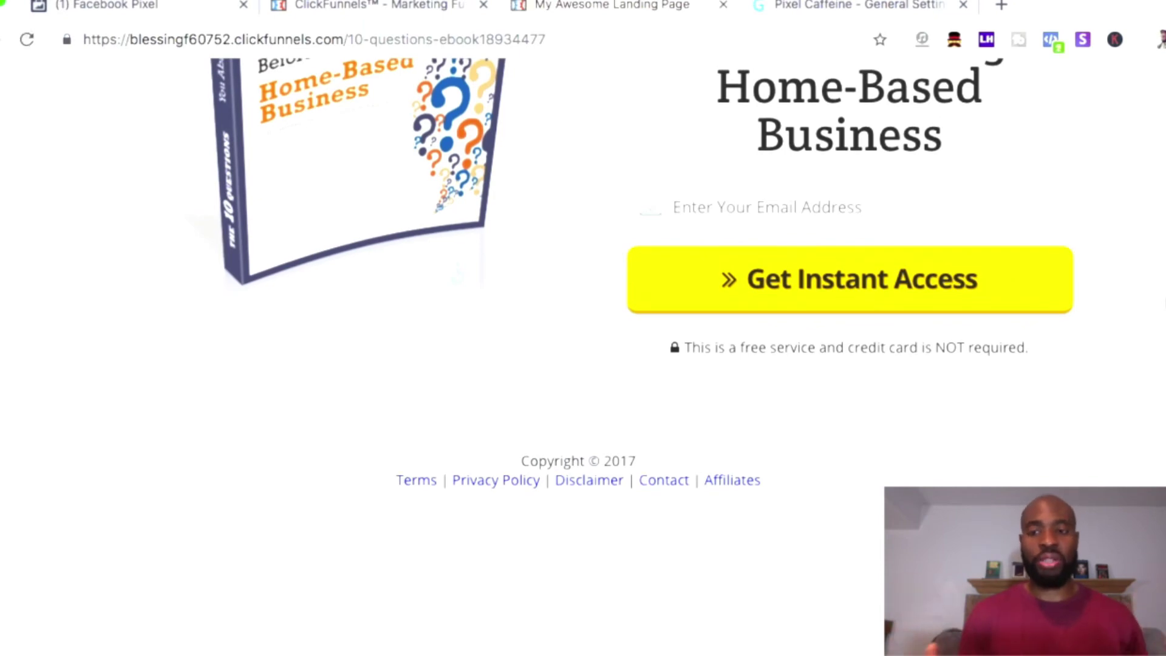
pyautogui.scroll(5, 1162, 301)
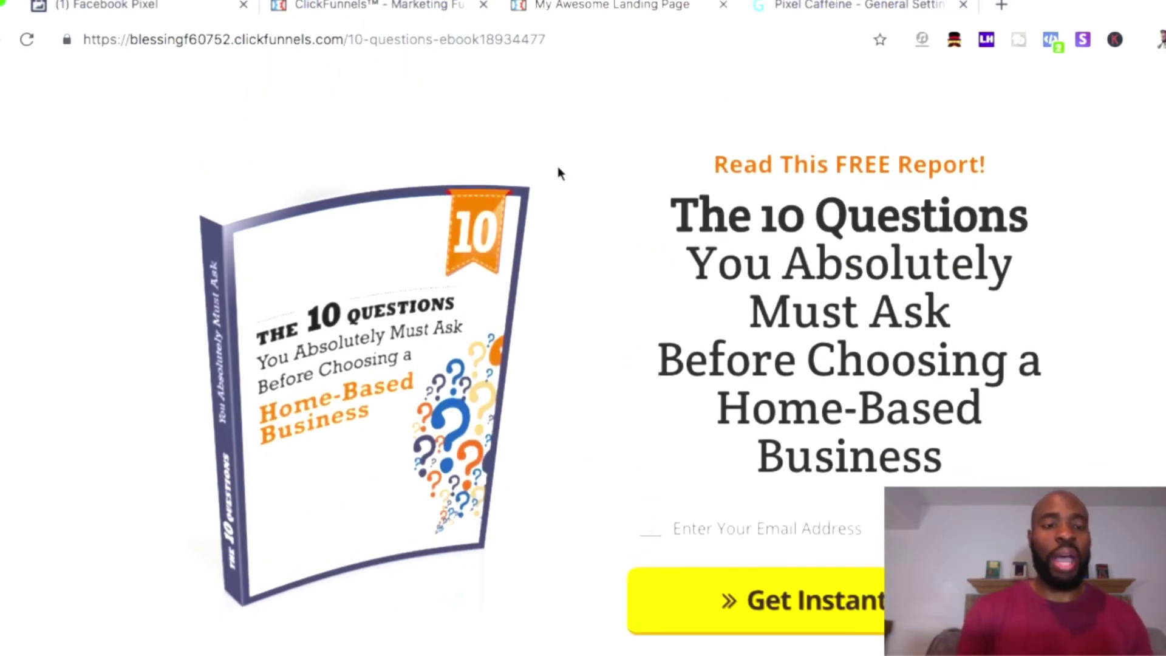
# - Return to the Facebook pixel installation, continue past the pixel code and finish the setup without adding events
pyautogui.click(121, 18)
pyautogui.scroll(-10, 568, 518)
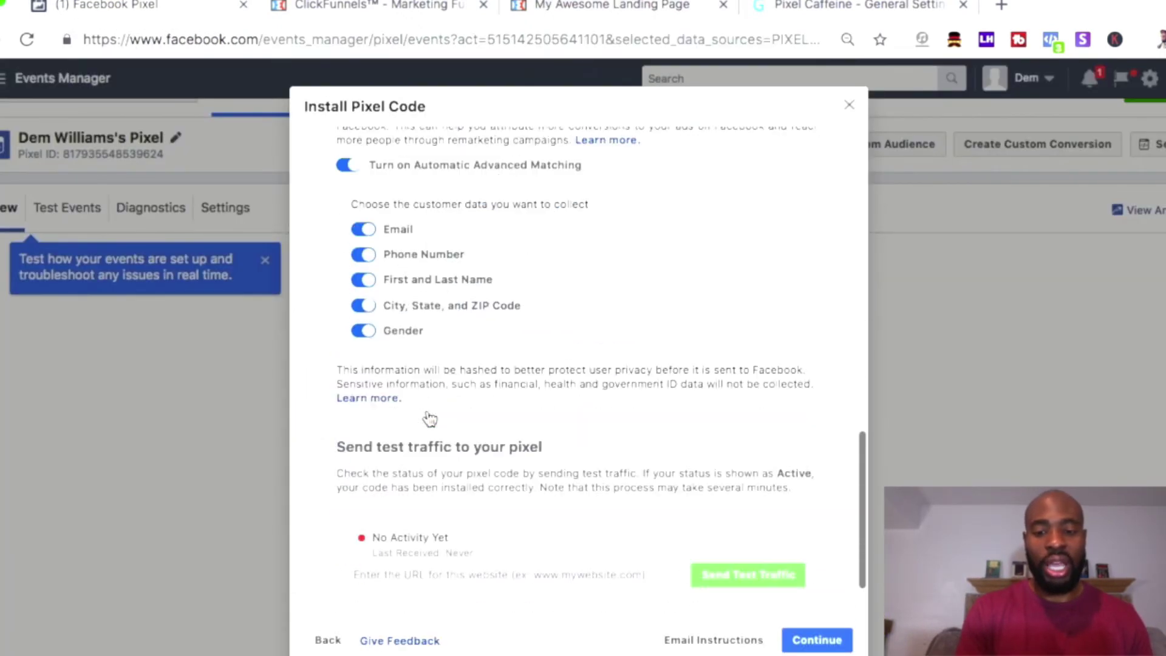
pyautogui.click(816, 640)
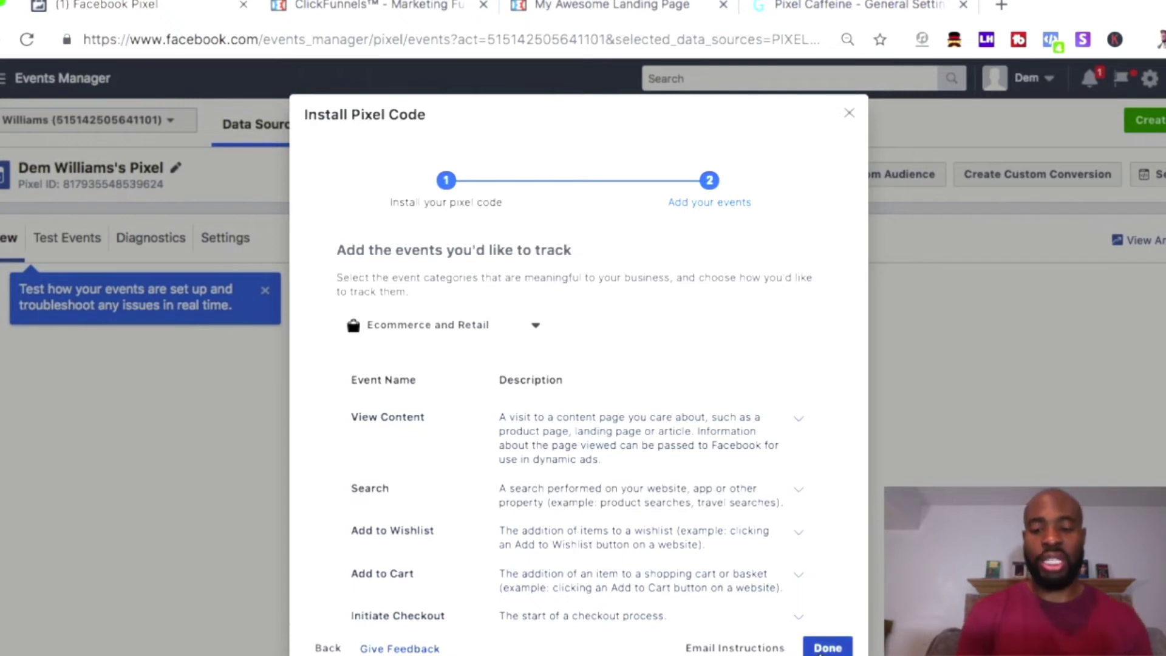
pyautogui.click(826, 647)
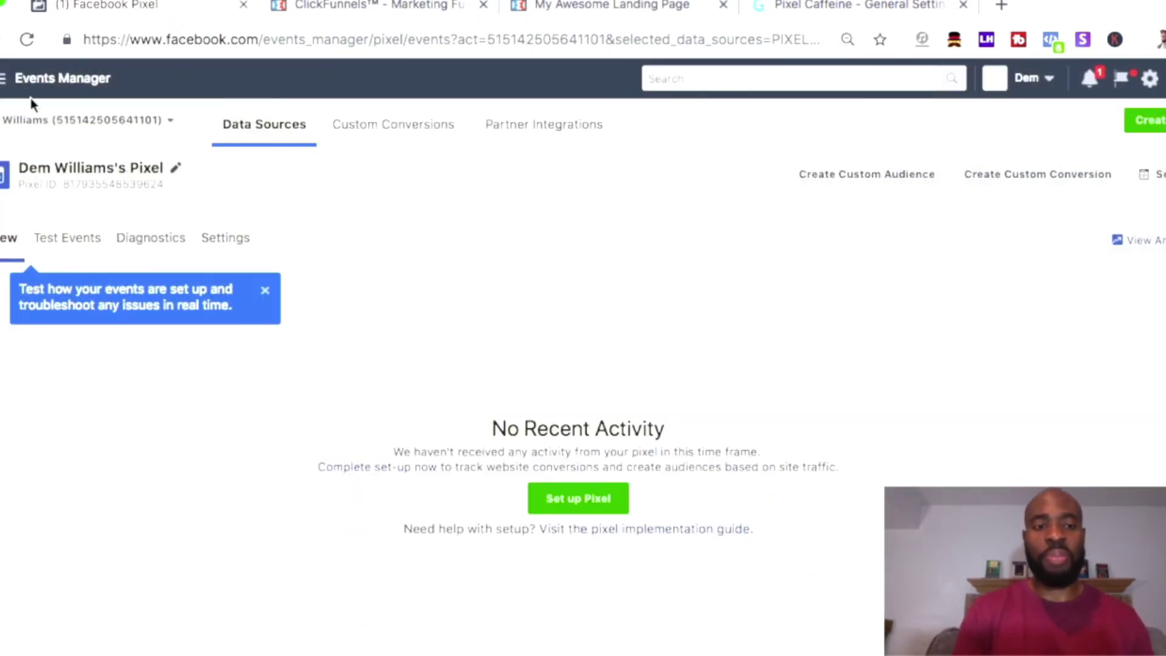
# - Reload the pixel's page in Events Manager, dismiss the event testing tip and examine the PageView activity chart
pyautogui.click(29, 45)
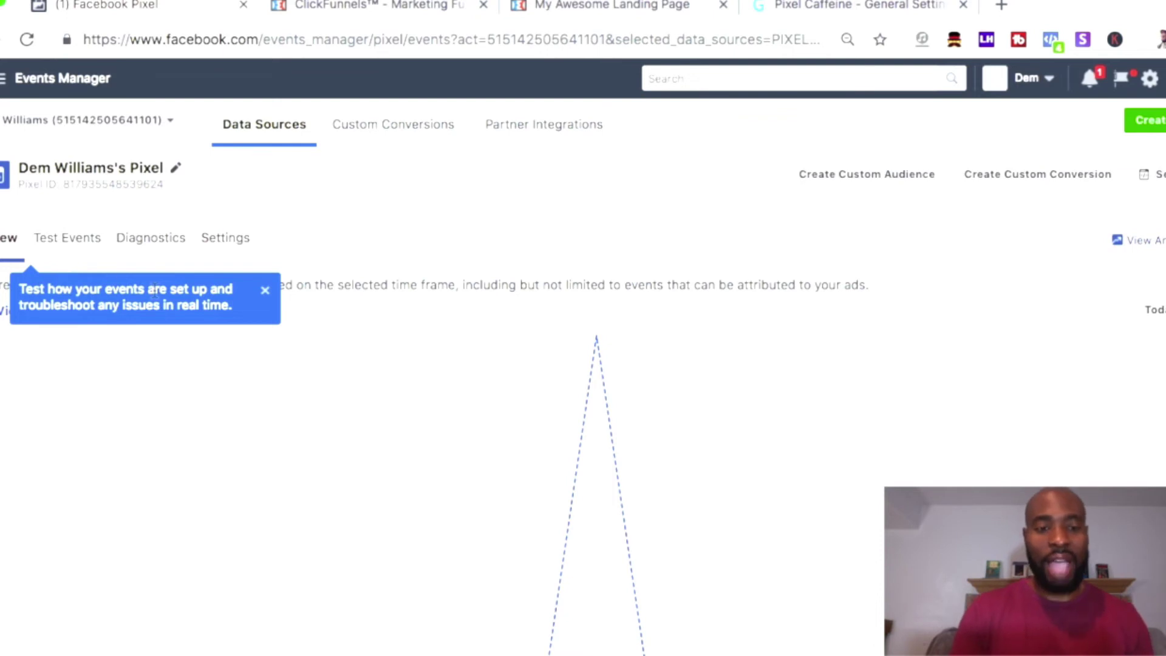
pyautogui.click(266, 296)
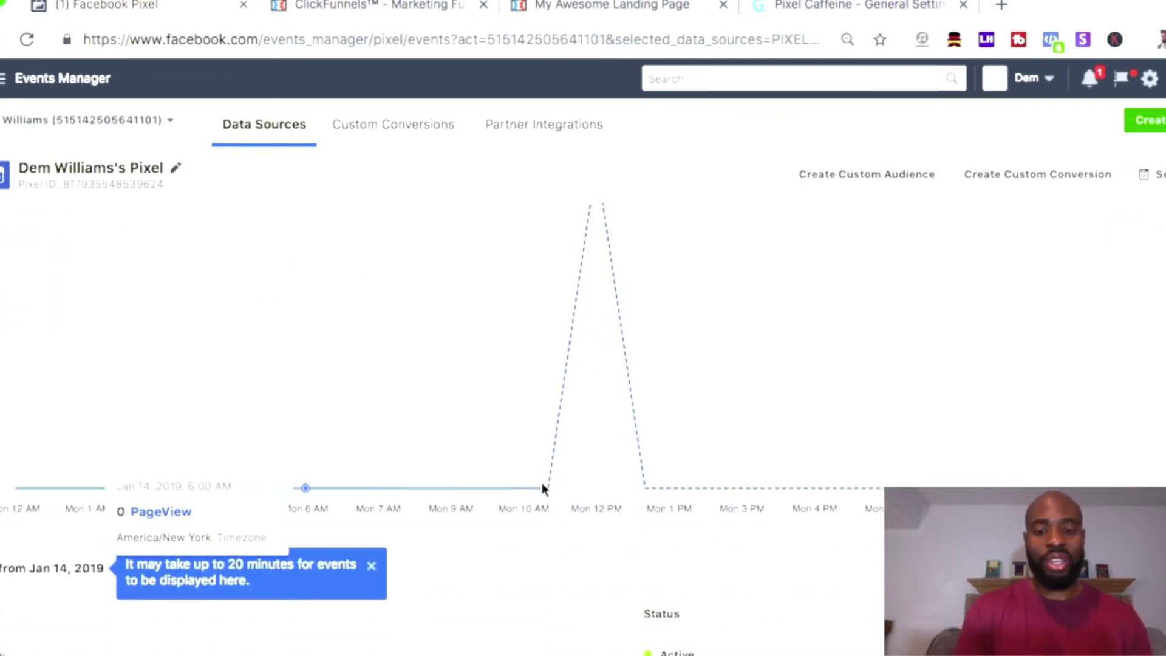
pyautogui.scroll(3, 542, 437)
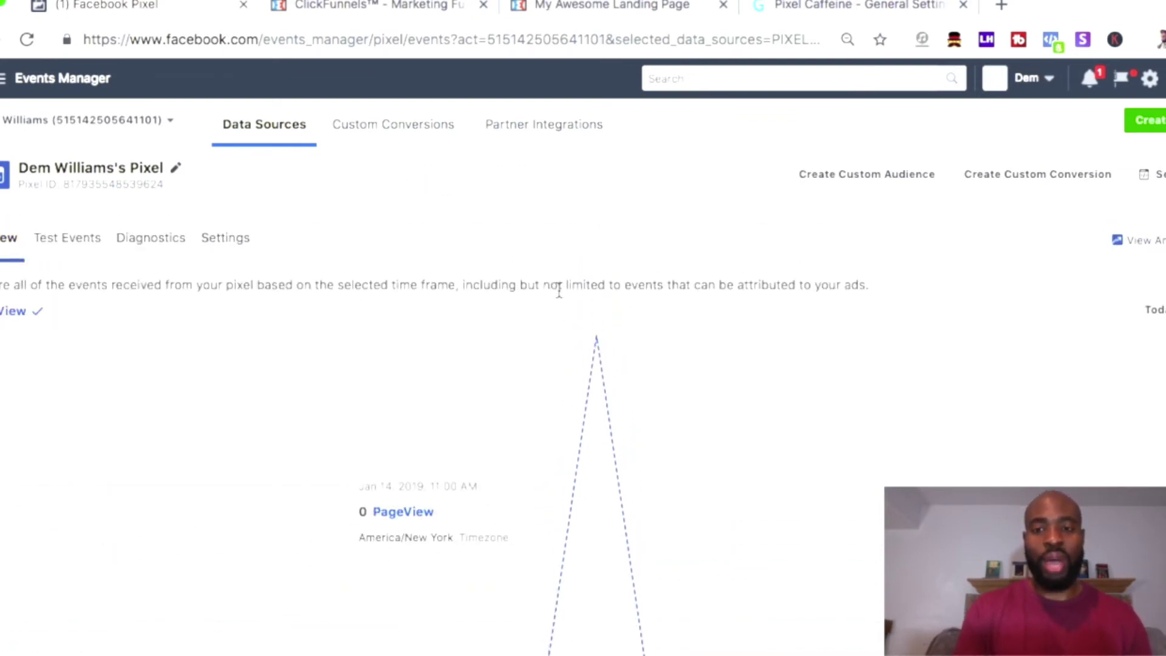
pyautogui.scroll(-3, 641, 510)
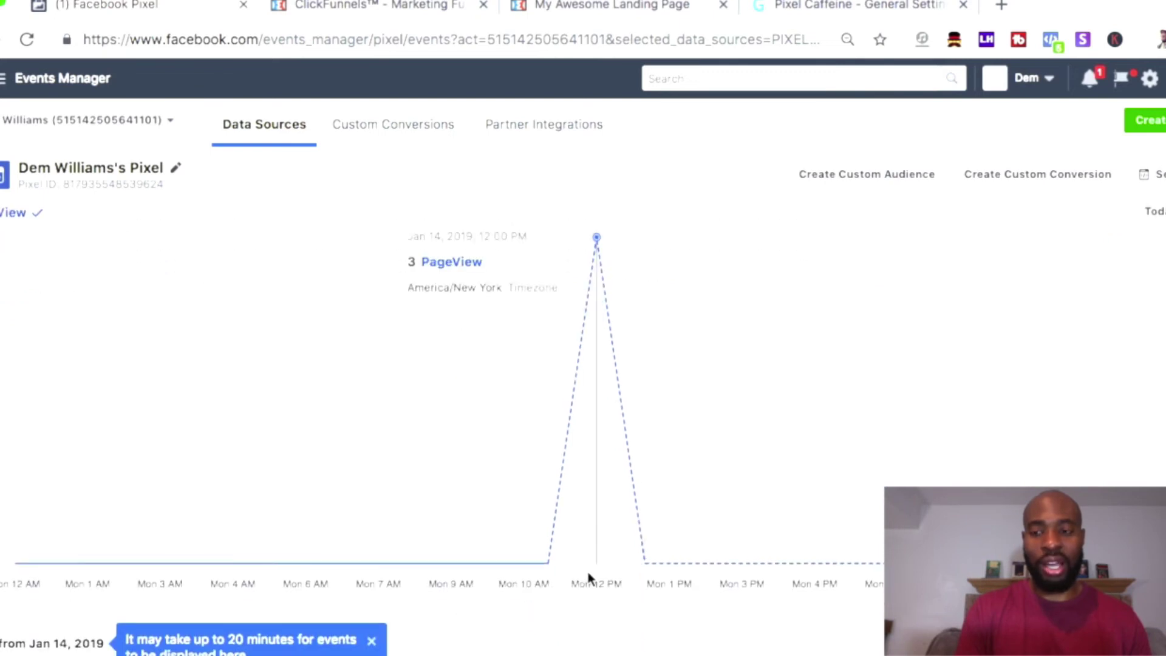
pyautogui.scroll(3, 588, 577)
pyautogui.scroll(-3, 588, 577)
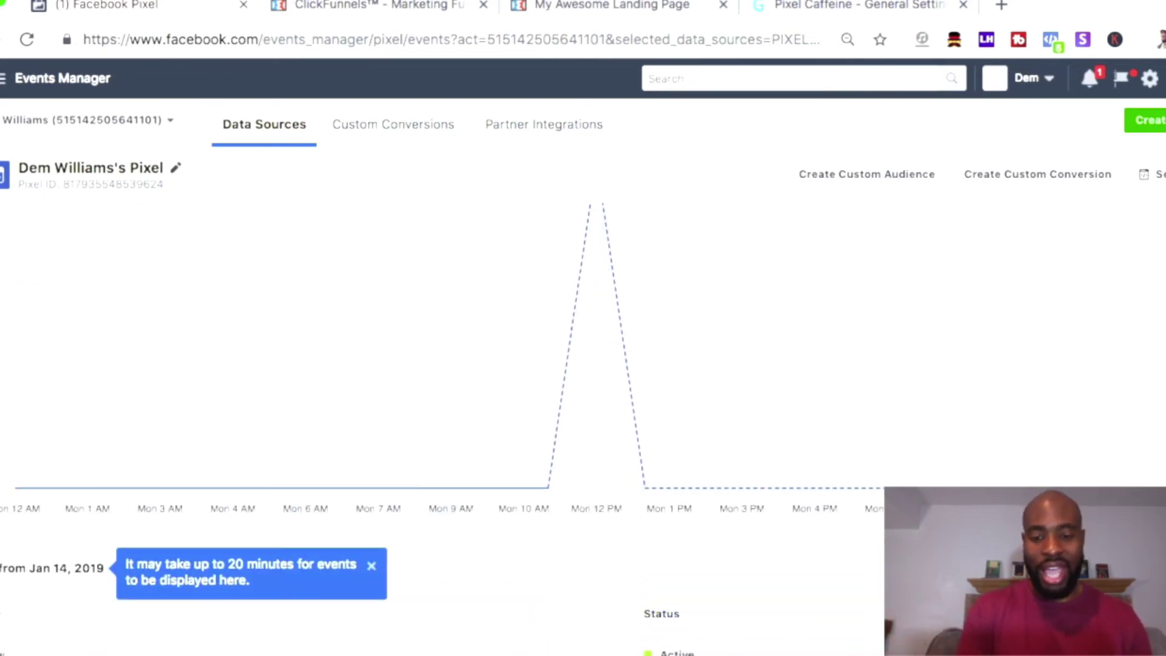
pyautogui.scroll(3, 644, 601)
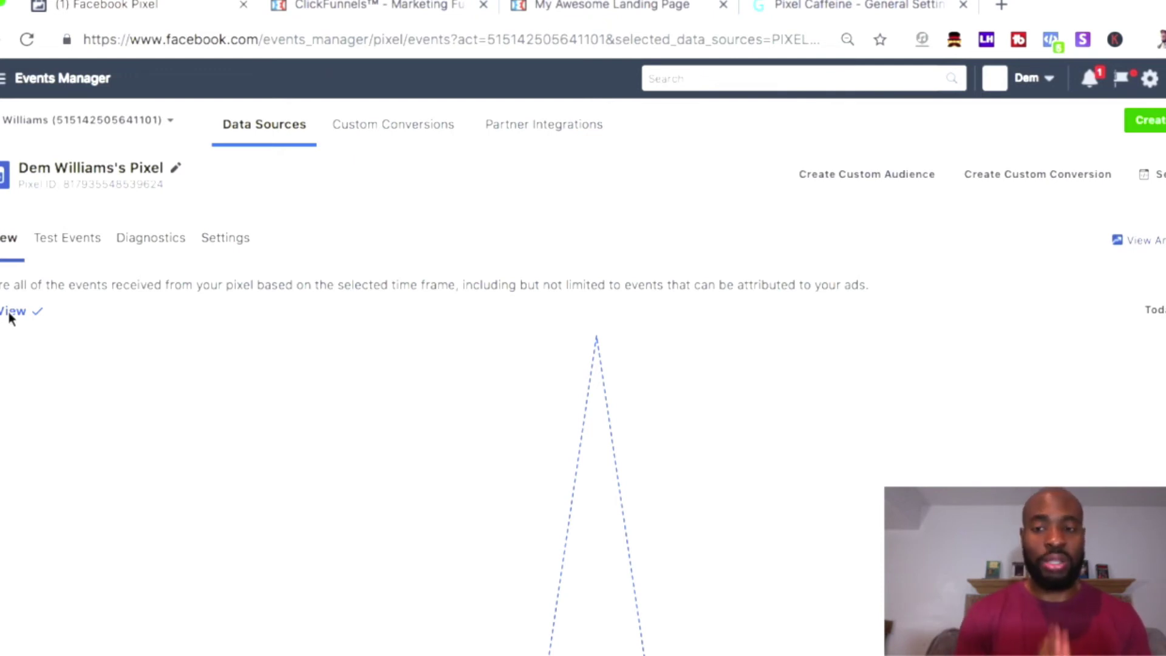
# - Search Google for "pixel helper chrome extension" in a new tab and open the Facebook Pixel Helper page in the Chrome Web Store
pyautogui.click(1001, 5)
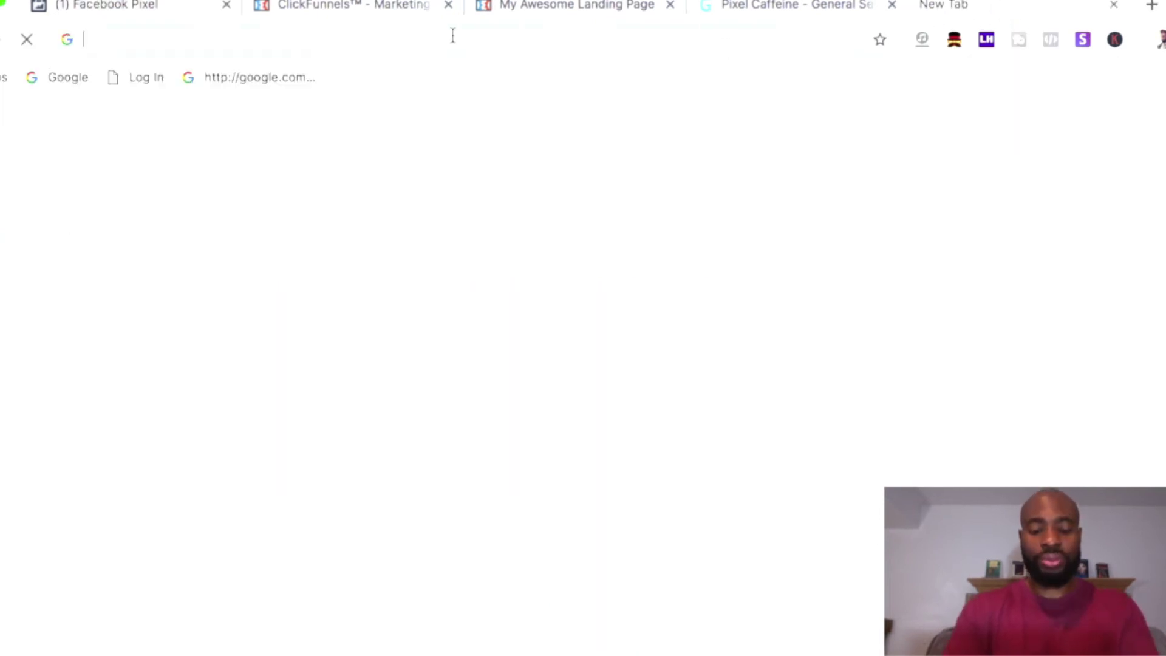
pyautogui.write('pixel eh')
pyautogui.press('BackSpace')
pyautogui.press('BackSpace')
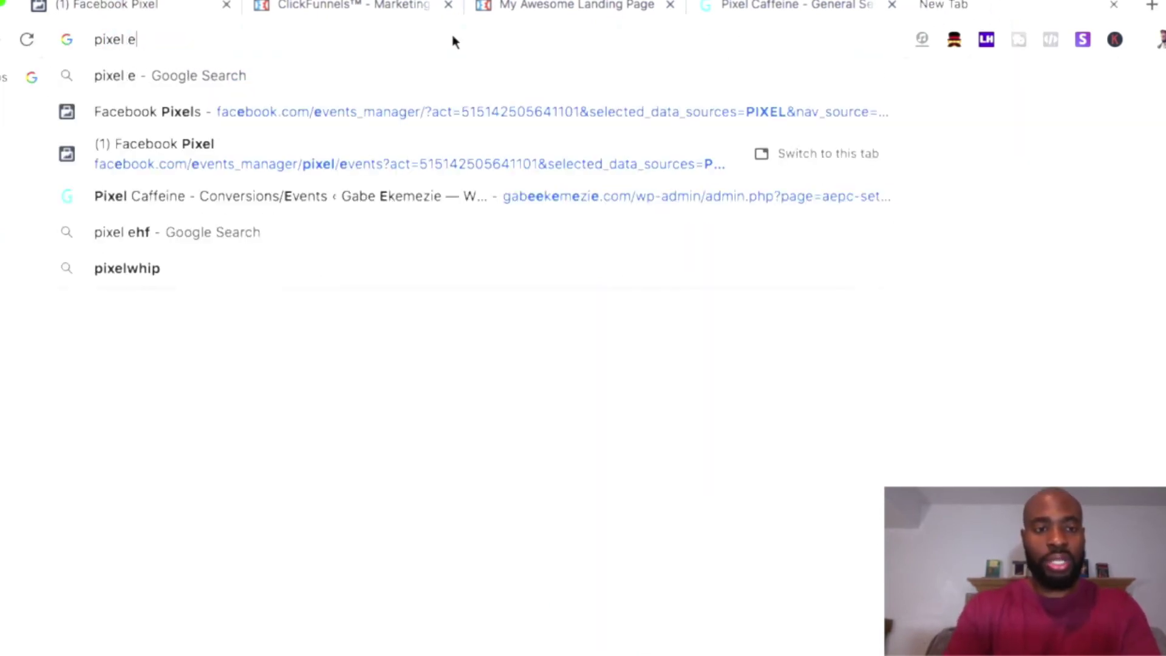
pyautogui.write('helper')
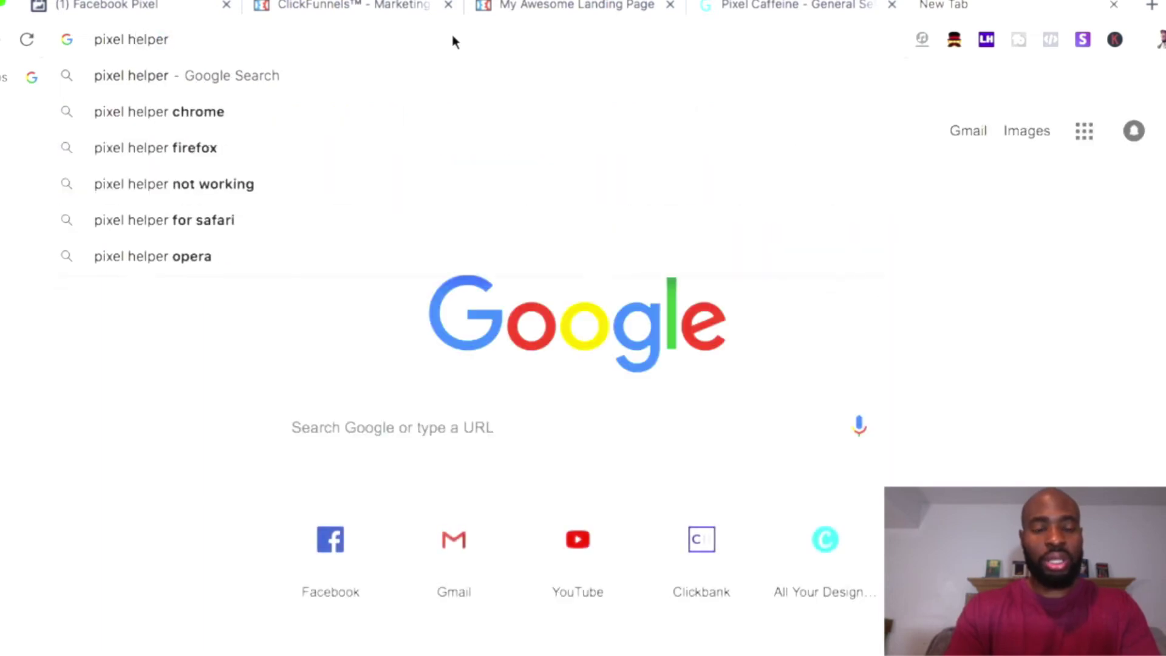
pyautogui.write(' chrome ex')
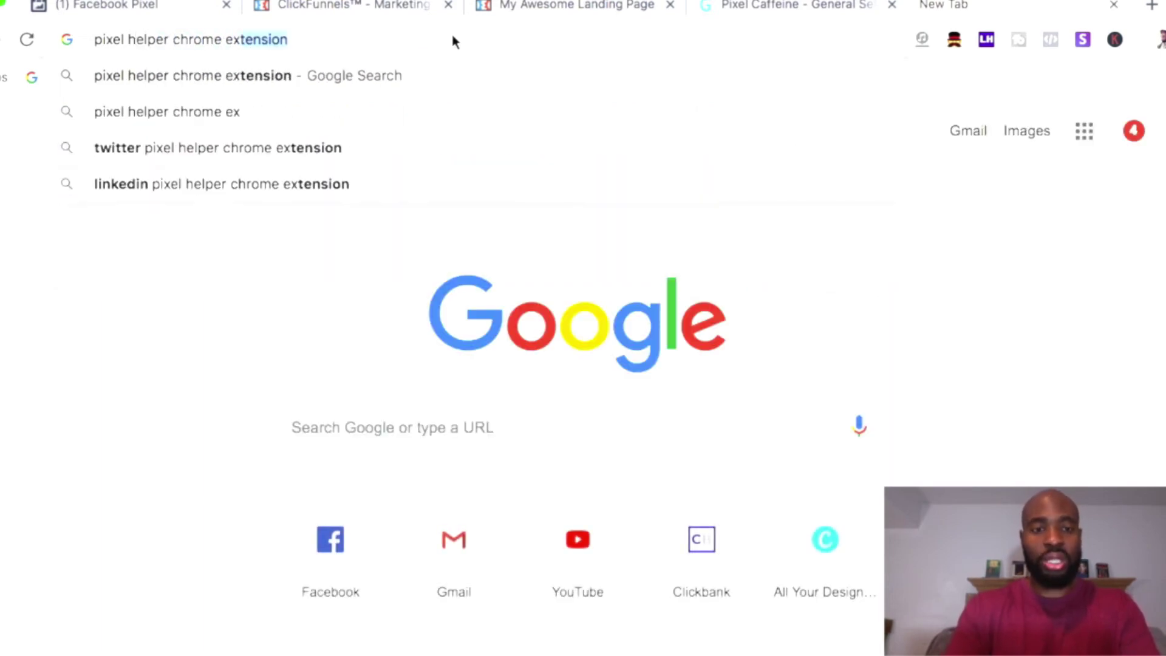
pyautogui.press('Return')
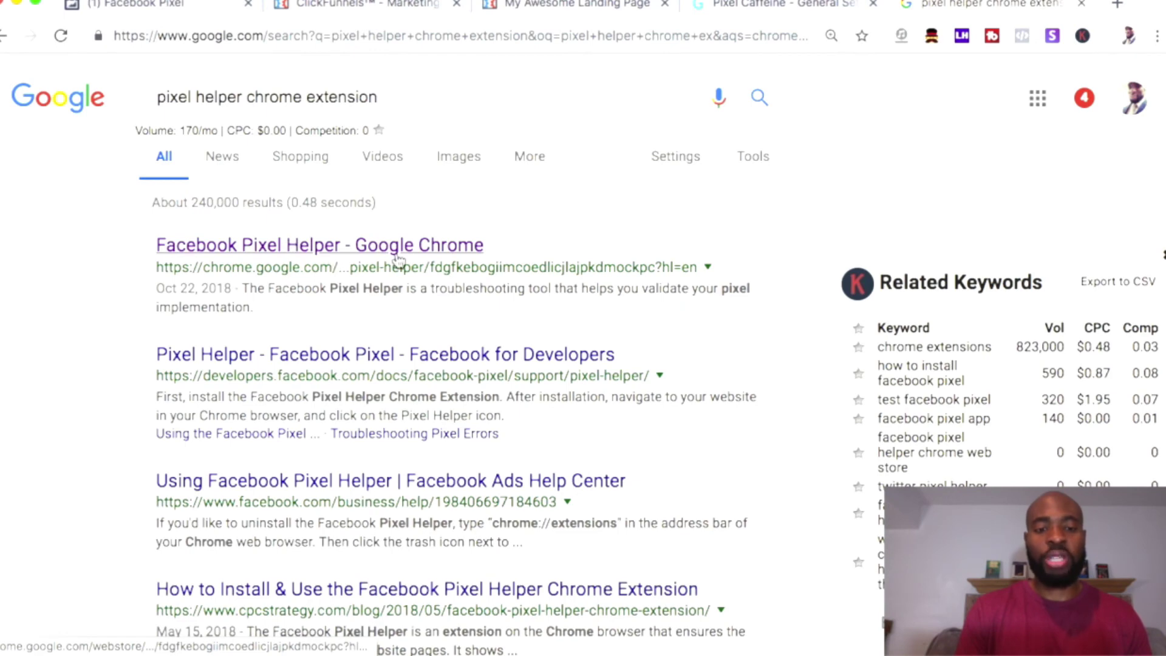
pyautogui.click(449, 244)
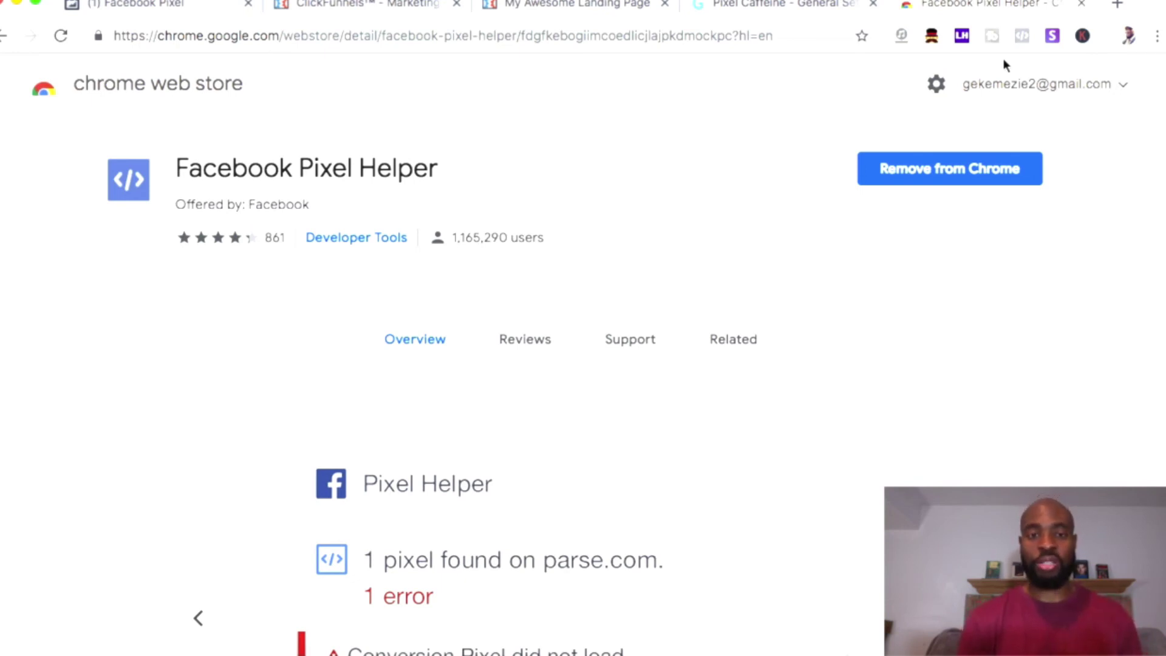
# - Return to the live landing page and check its pixel with Facebook Pixel Helper, inspecting the PageView event details
pyautogui.click(540, 7)
pyautogui.scroll(-5, 479, 460)
pyautogui.scroll(5, 479, 460)
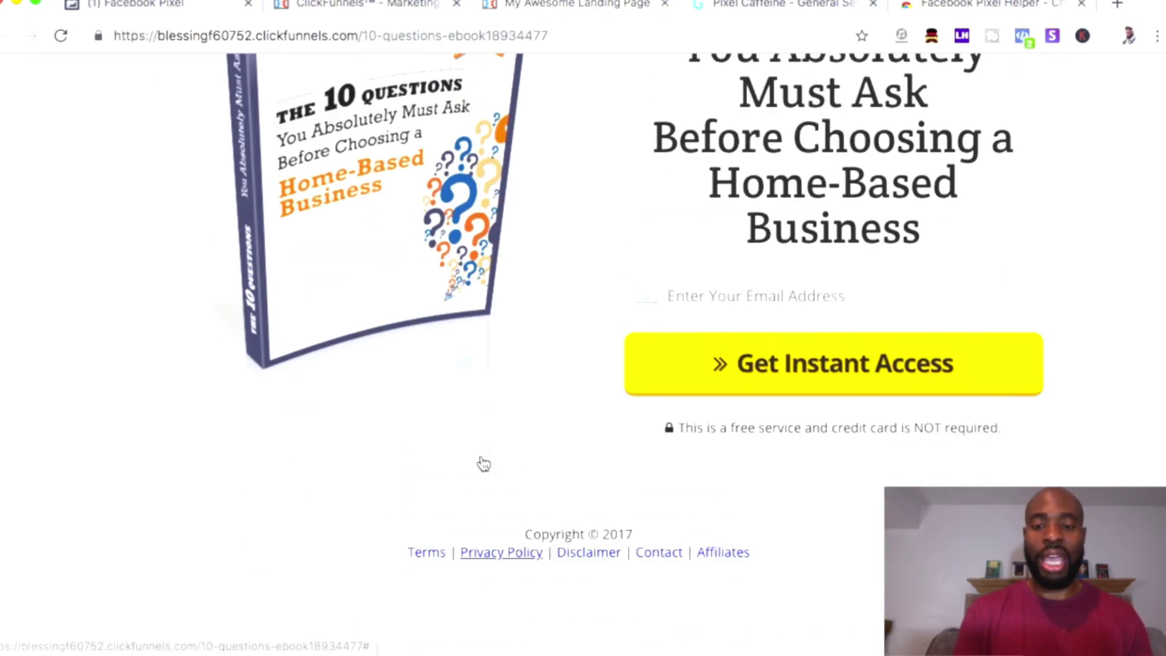
pyautogui.scroll(-5, 479, 454)
pyautogui.scroll(5, 479, 454)
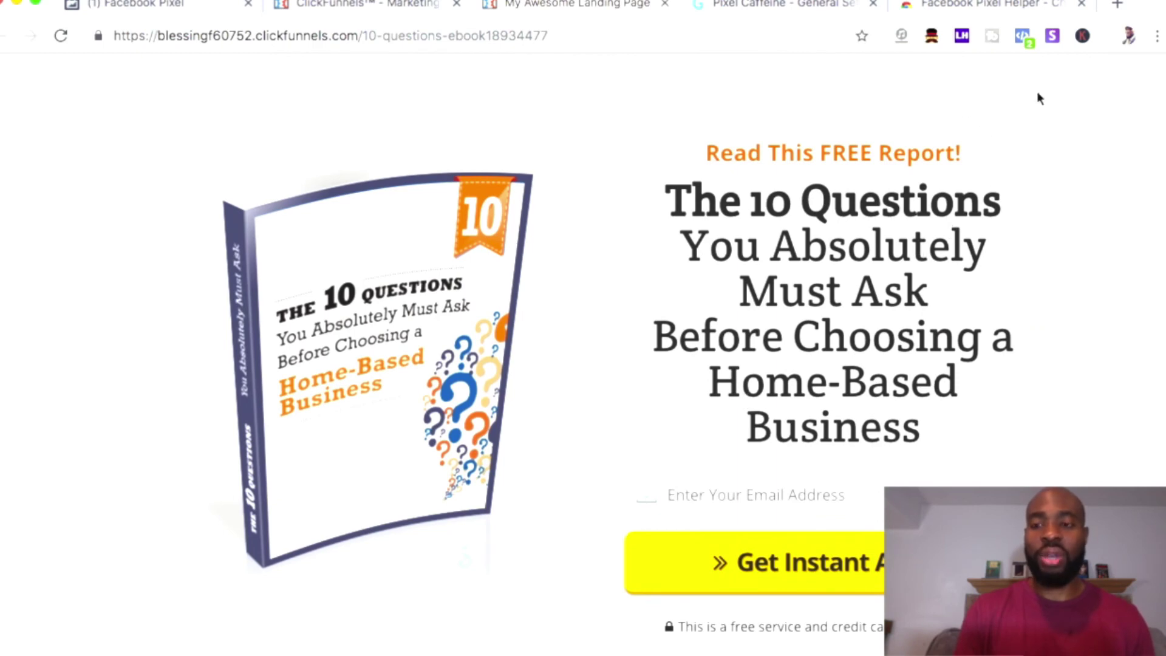
pyautogui.click(1029, 38)
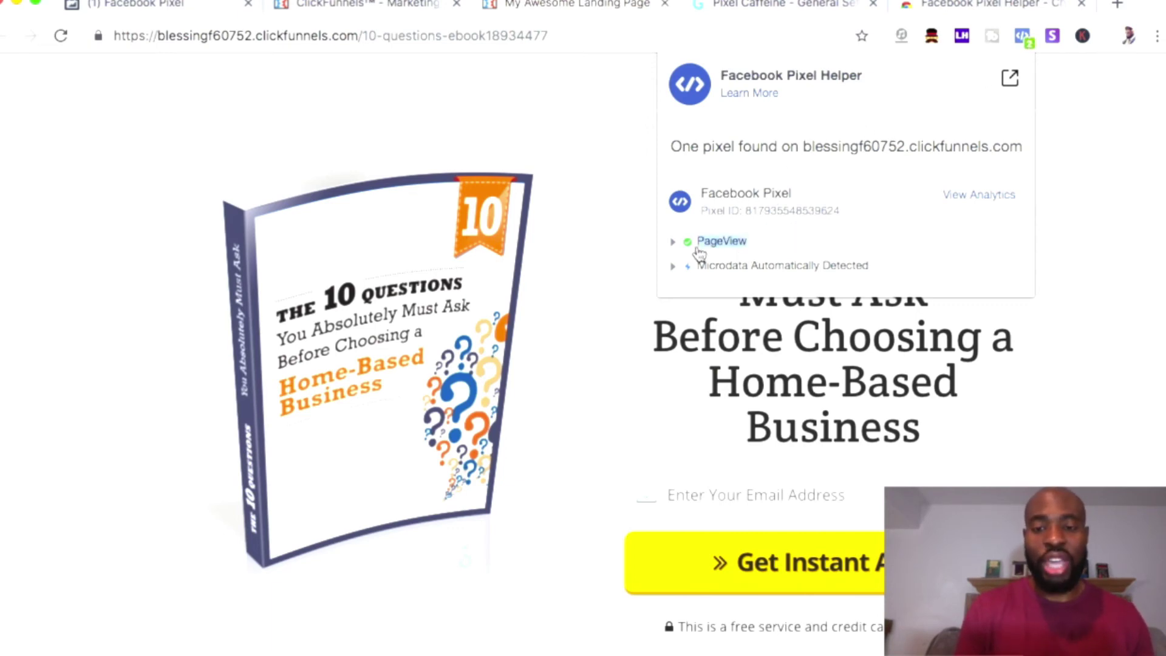
pyautogui.click(680, 254)
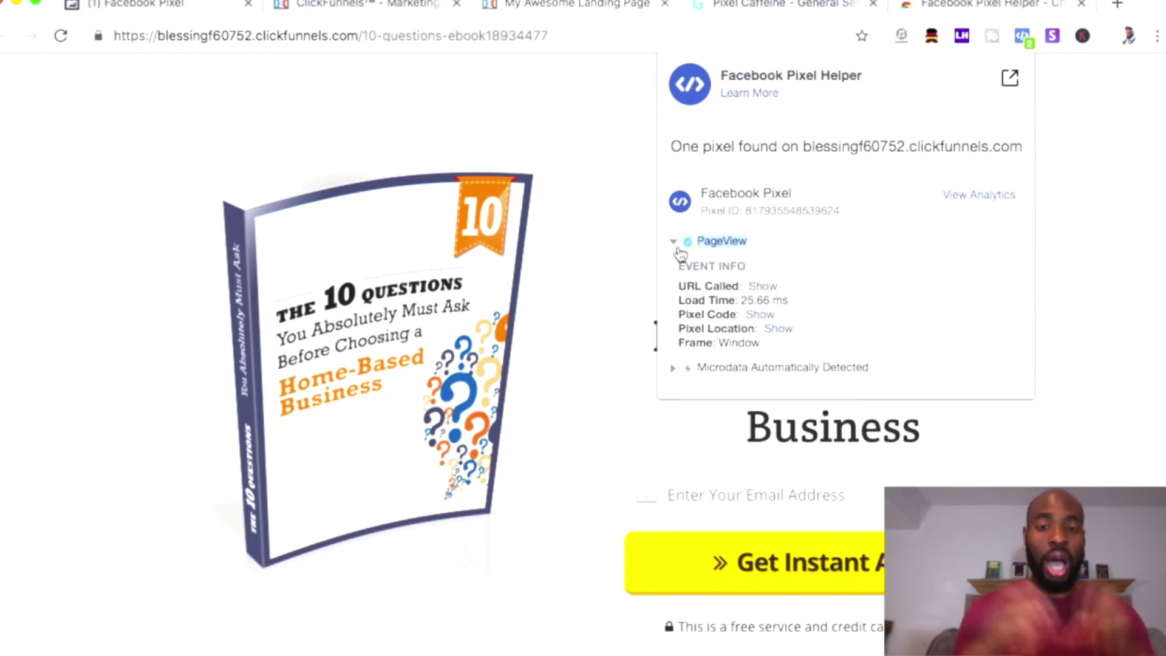
pyautogui.doubleClick(701, 244)
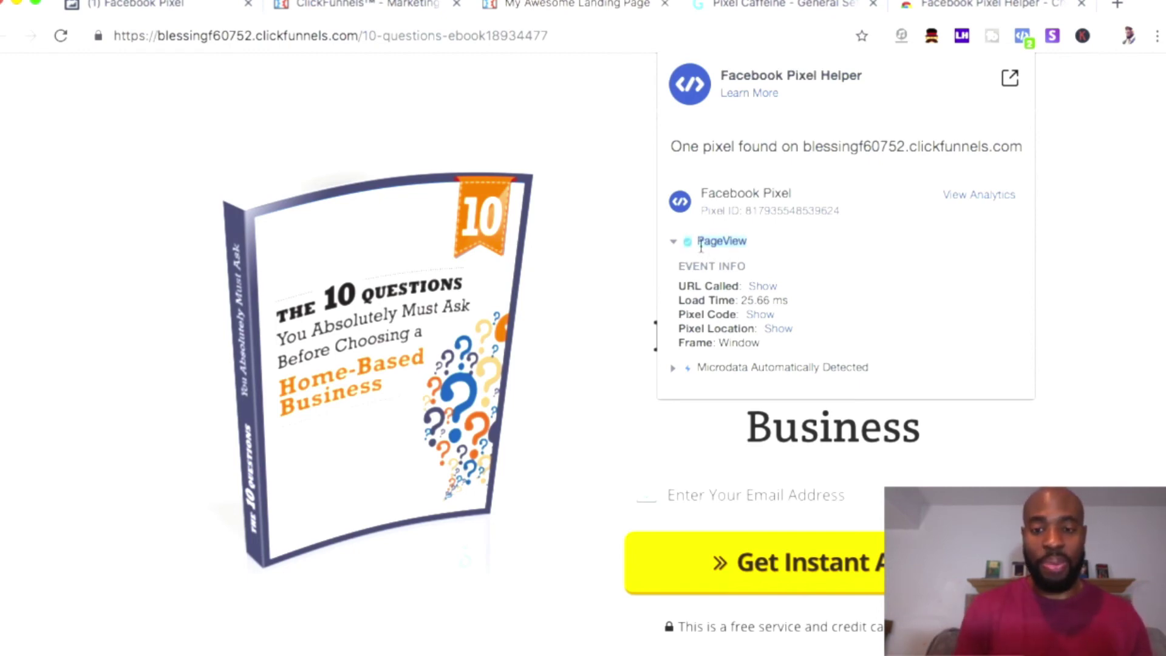
pyautogui.click(672, 243)
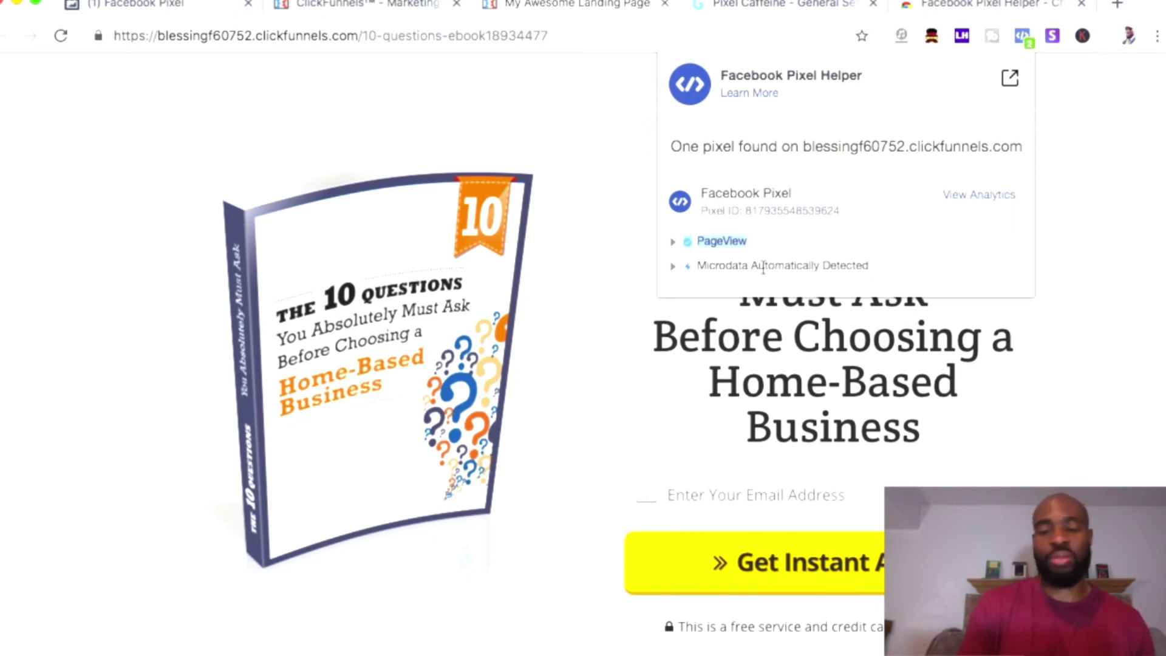
pyautogui.click(732, 243)
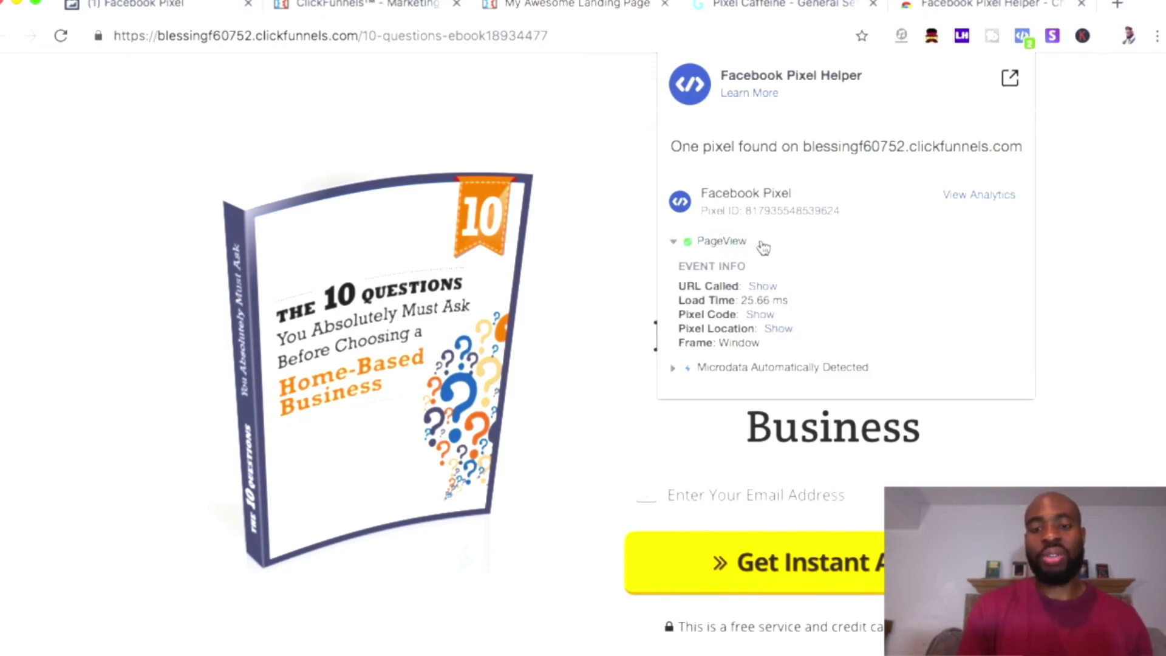
pyautogui.click(691, 243)
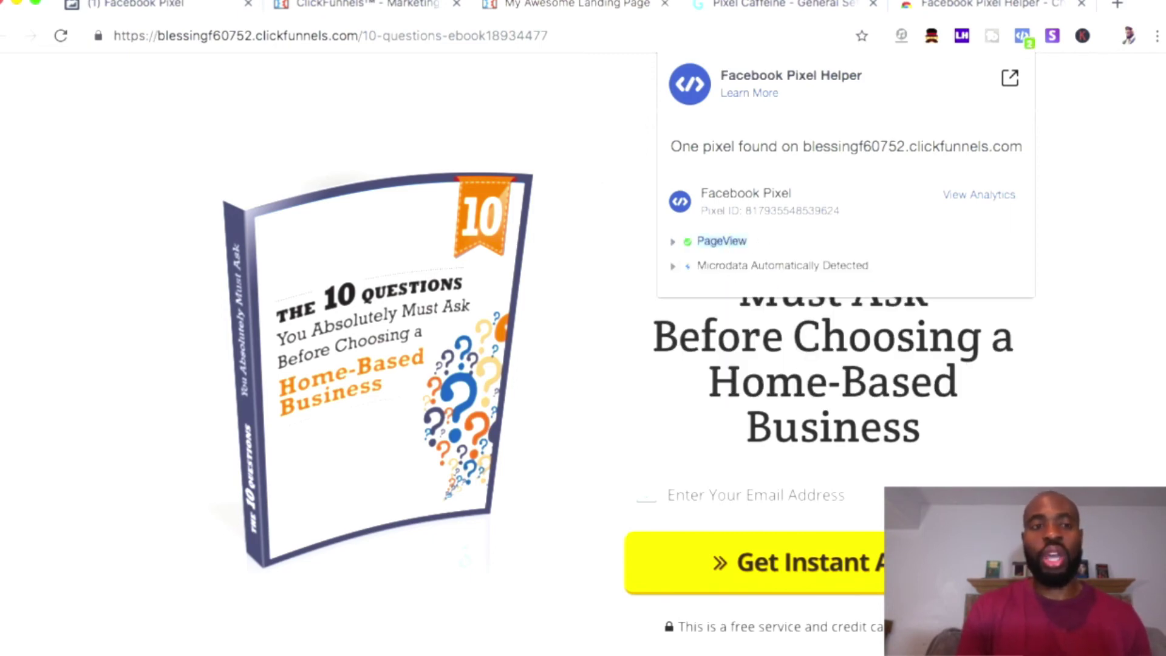
# - Switch back to the pixel's overview in Facebook Events Manager
pyautogui.click(181, 6)
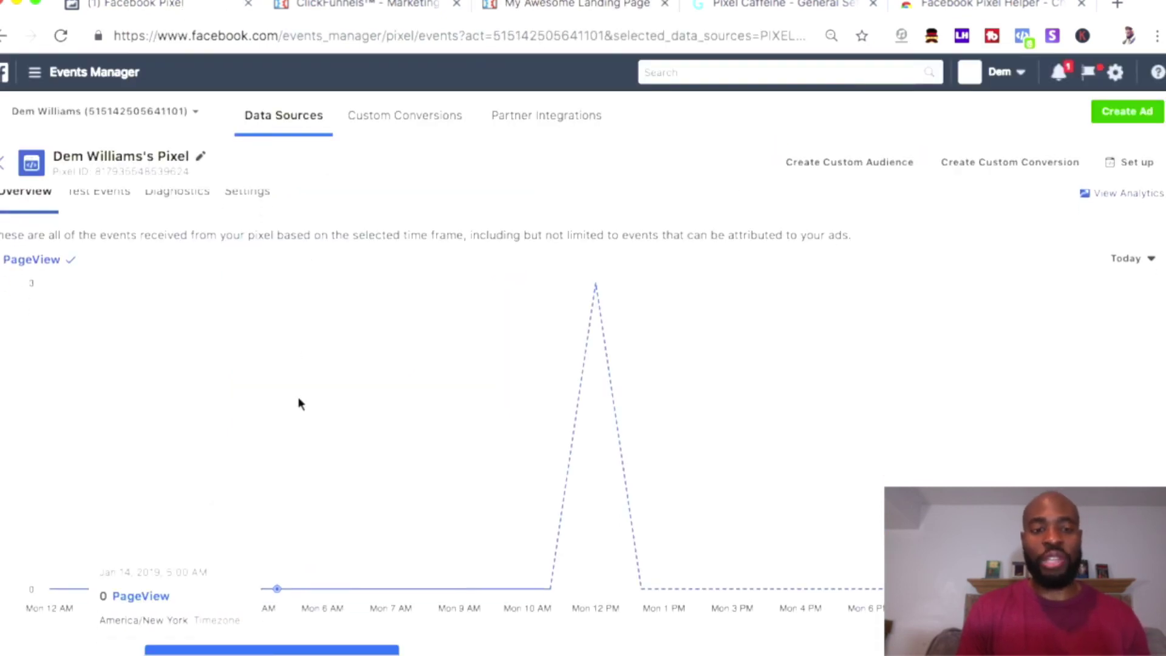